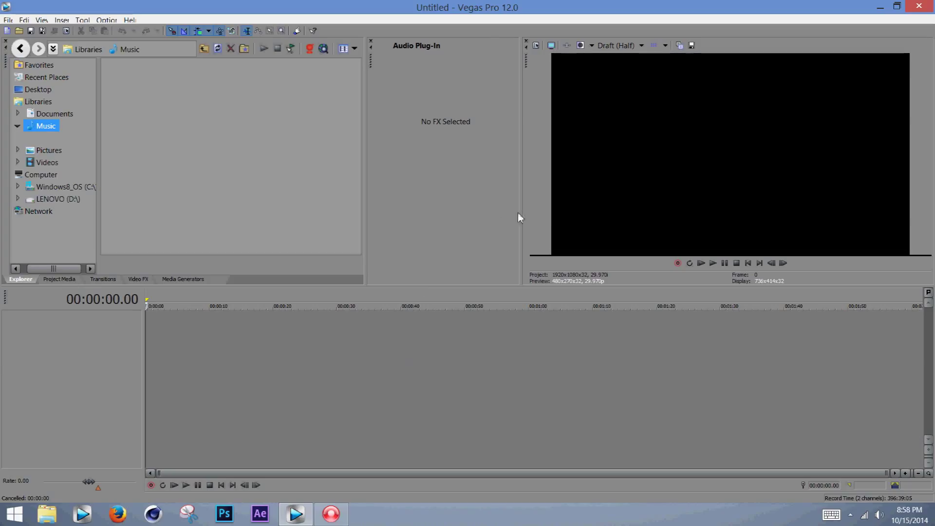
# - Add the second ENGINE clip from the desktop's Fraps Videos folder to the timeline without matching the project settings to it
pyautogui.moveTo(525, 216); pyautogui.dragTo(546, 216)
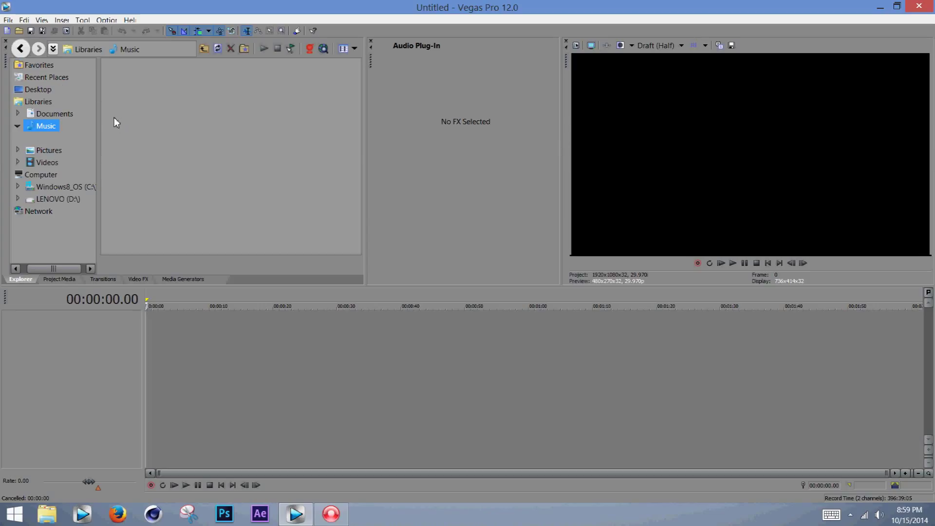
pyautogui.click(46, 93)
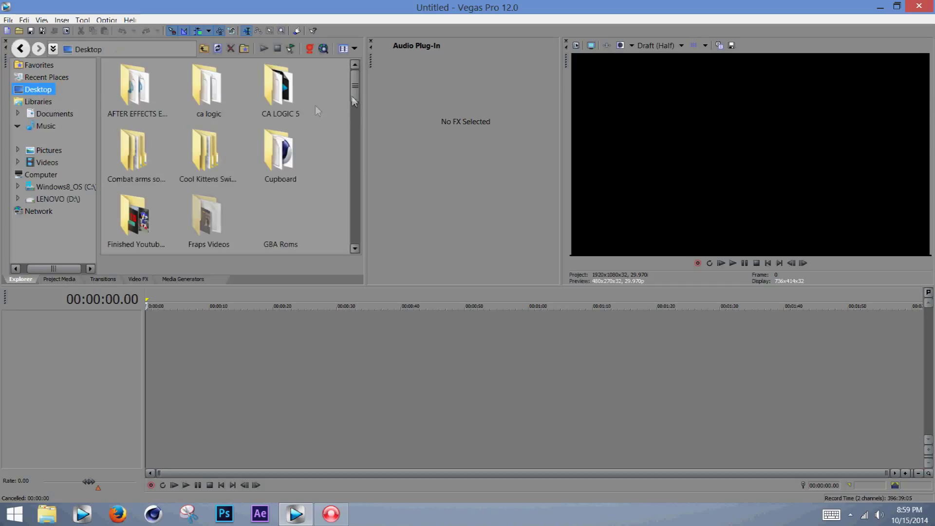
pyautogui.moveTo(355, 90)
pyautogui.mouseDown()
pyautogui.moveTo(360, 233)
pyautogui.moveTo(352, 103)
pyautogui.mouseUp()
pyautogui.doubleClick(201, 145)
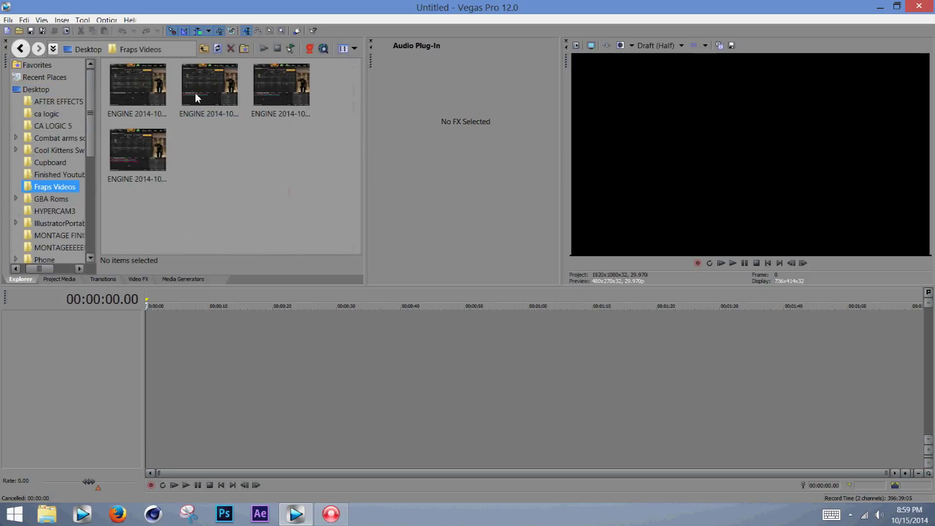
pyautogui.doubleClick(197, 97)
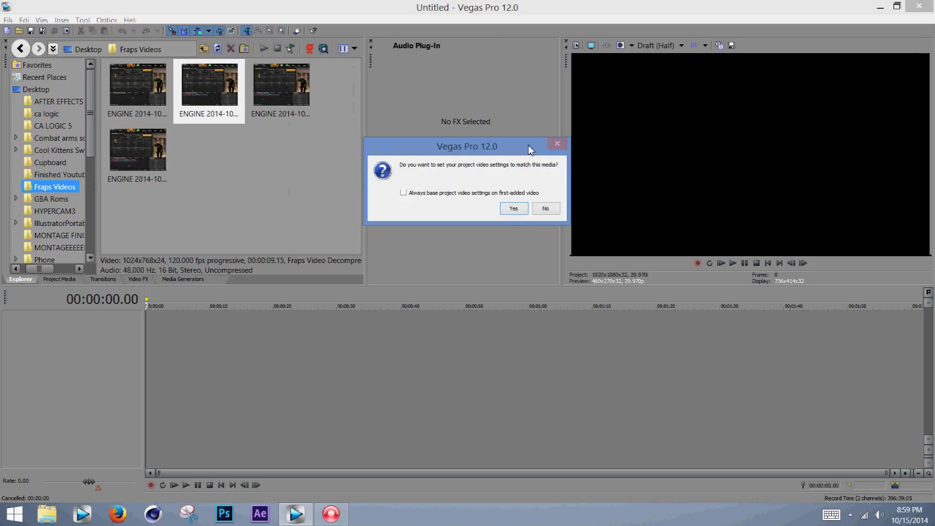
pyautogui.click(545, 208)
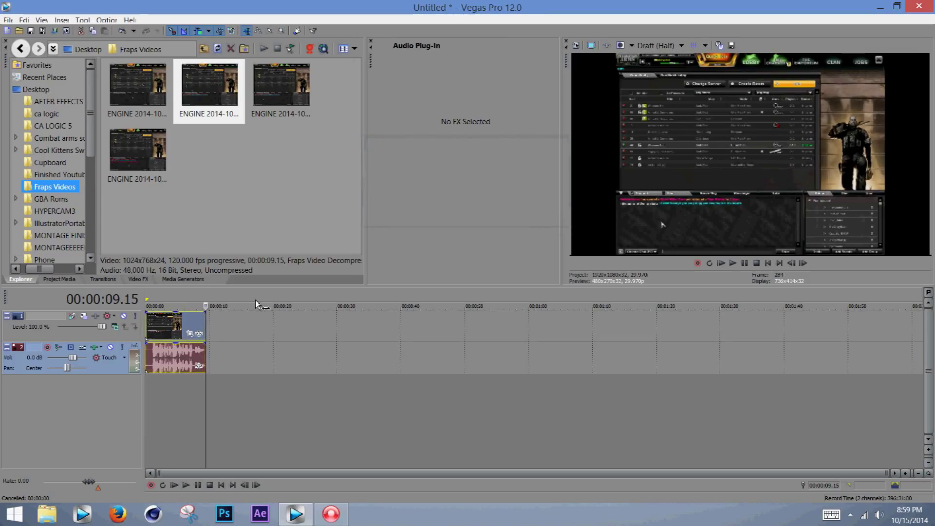
# - Play the added clip from 00:00:00.18 for a few seconds to check it in the preview
pyautogui.click(153, 305)
pyautogui.click(150, 306)
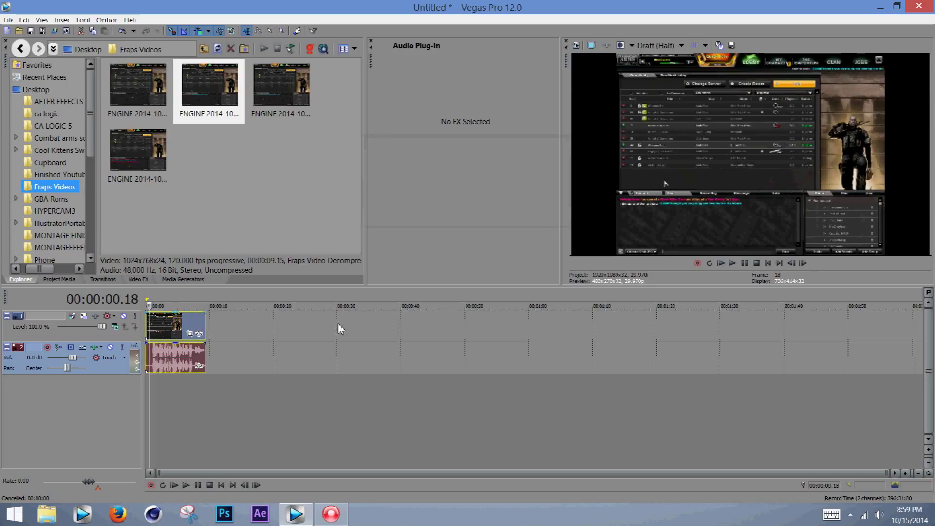
pyautogui.click(735, 264)
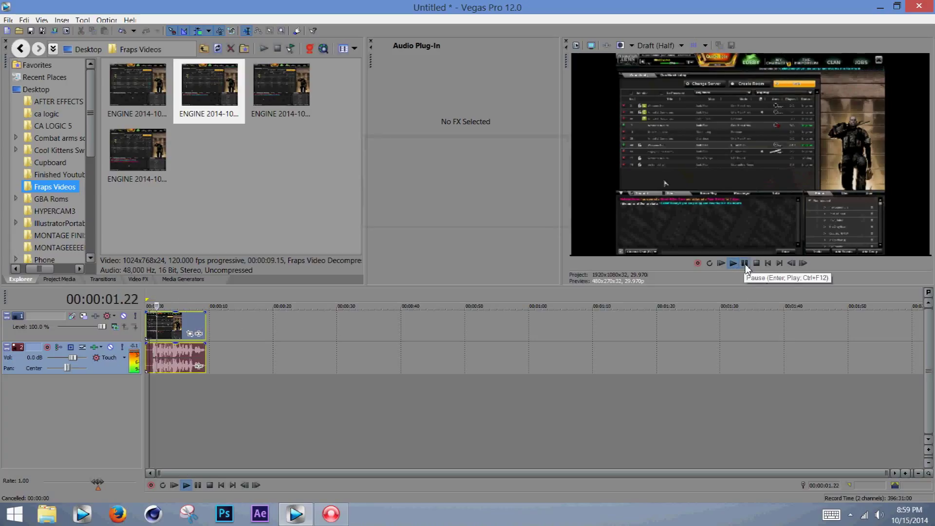
pyautogui.click(745, 266)
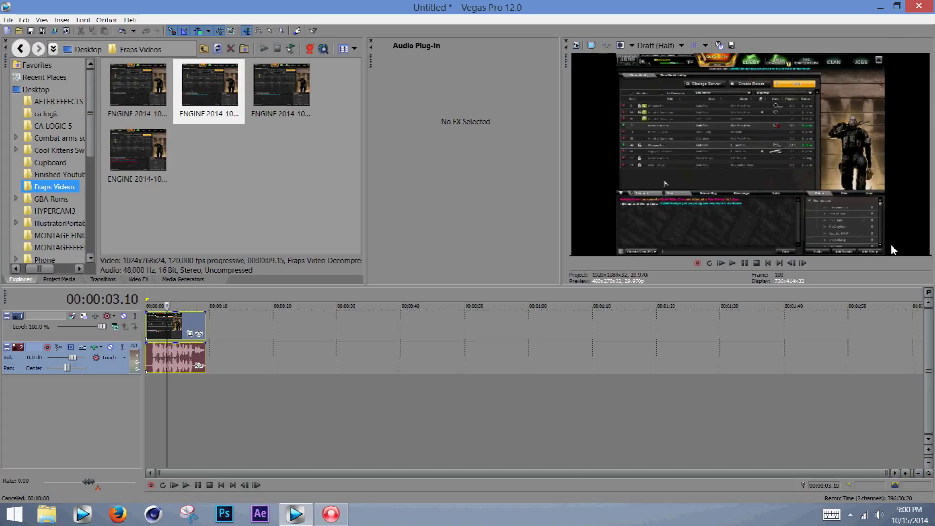
# - Turn off Maintain aspect ratio in the video event's properties so the clip fills the frame
pyautogui.rightClick(184, 325)
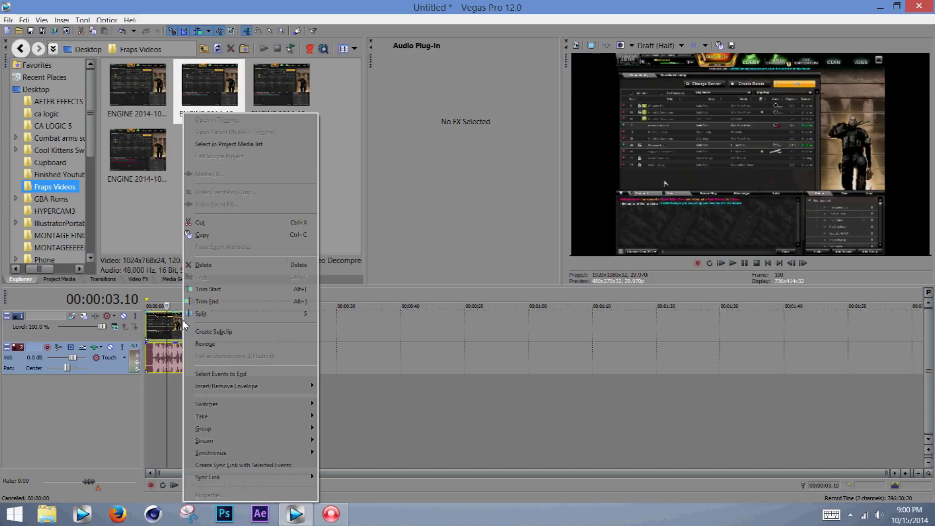
pyautogui.click(178, 322)
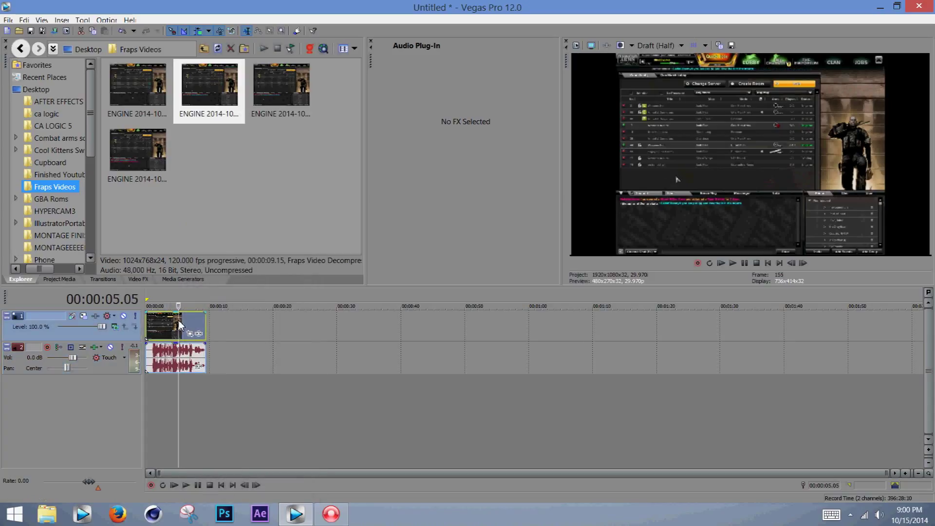
pyautogui.click(185, 325)
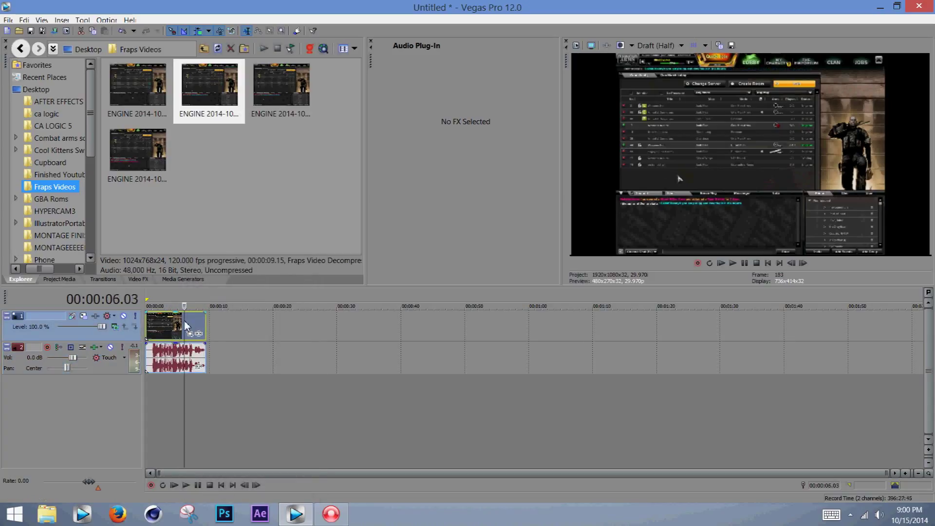
pyautogui.rightClick(185, 325)
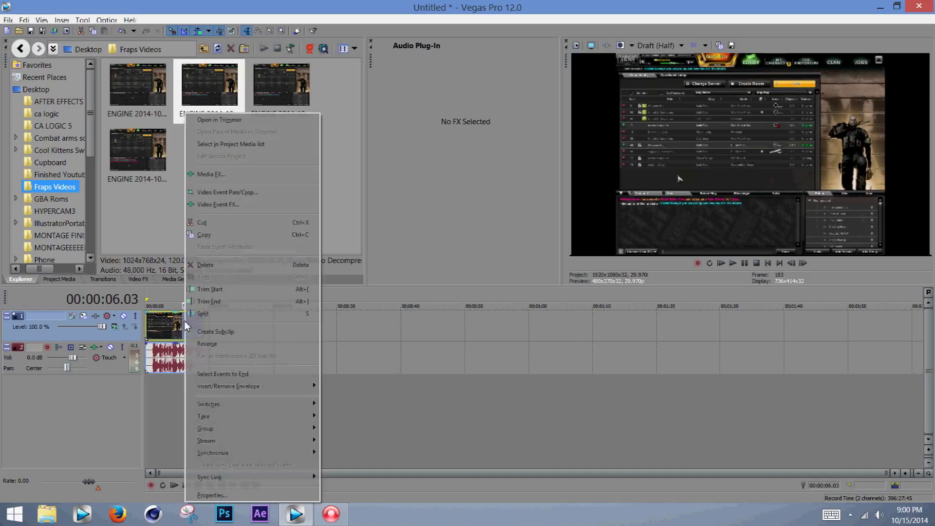
pyautogui.click(212, 495)
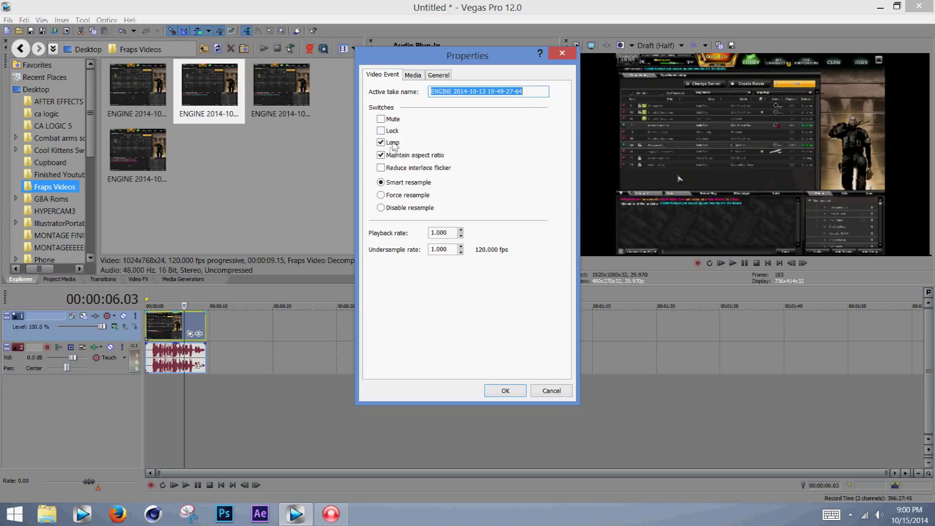
pyautogui.click(381, 156)
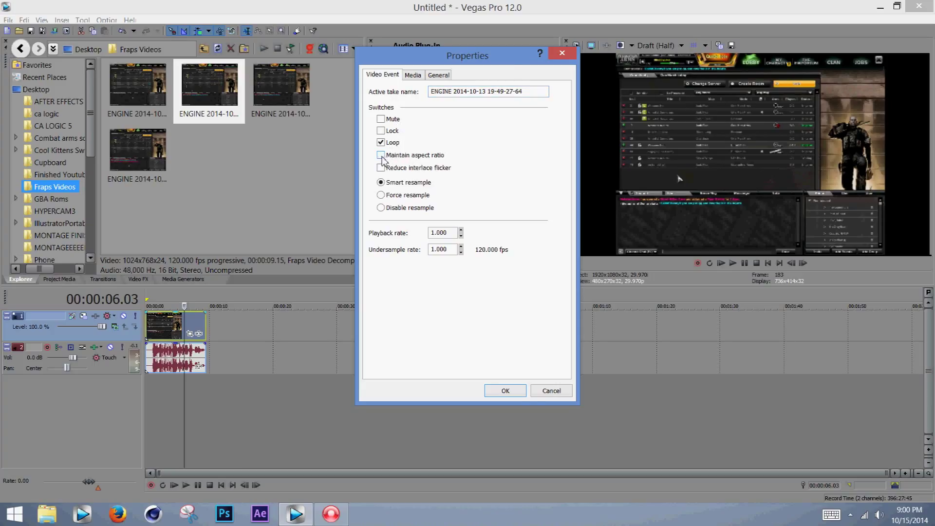
pyautogui.click(505, 391)
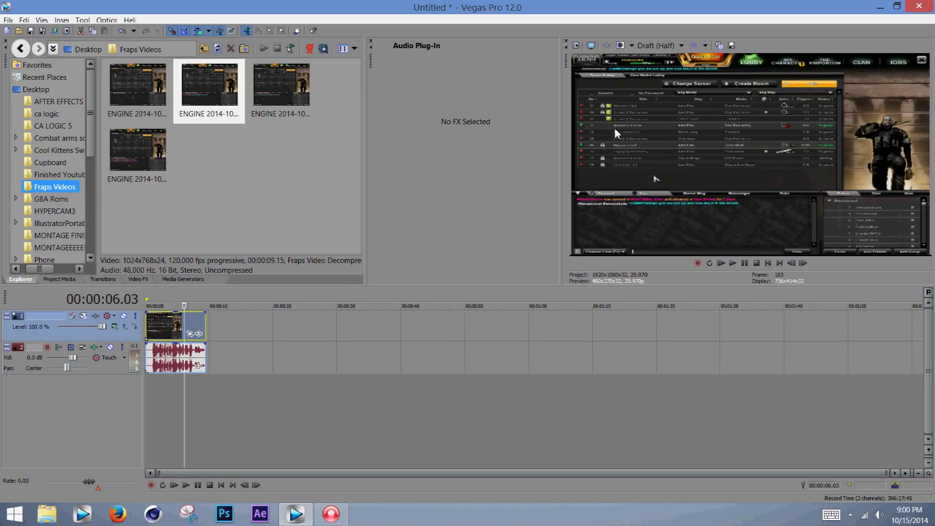
# - Set the preview quality to Best (Full) and play a short stretch of the clip to check it
pyautogui.click(661, 45)
pyautogui.click(665, 45)
pyautogui.click(659, 44)
pyautogui.moveTo(657, 94)
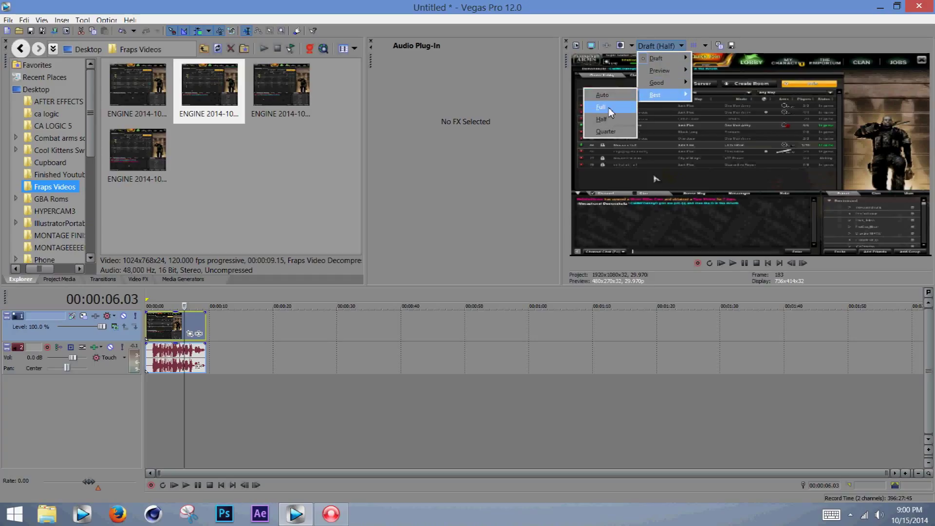
pyautogui.click(609, 107)
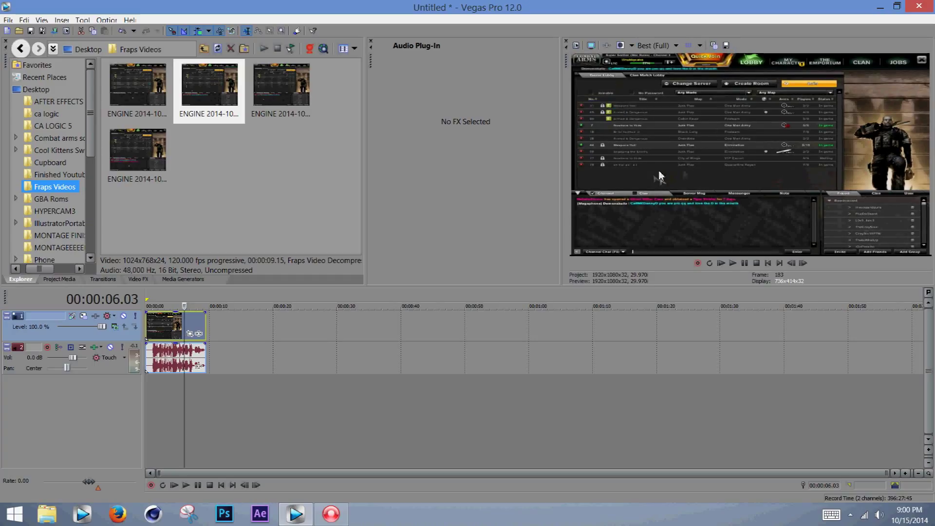
pyautogui.click(735, 265)
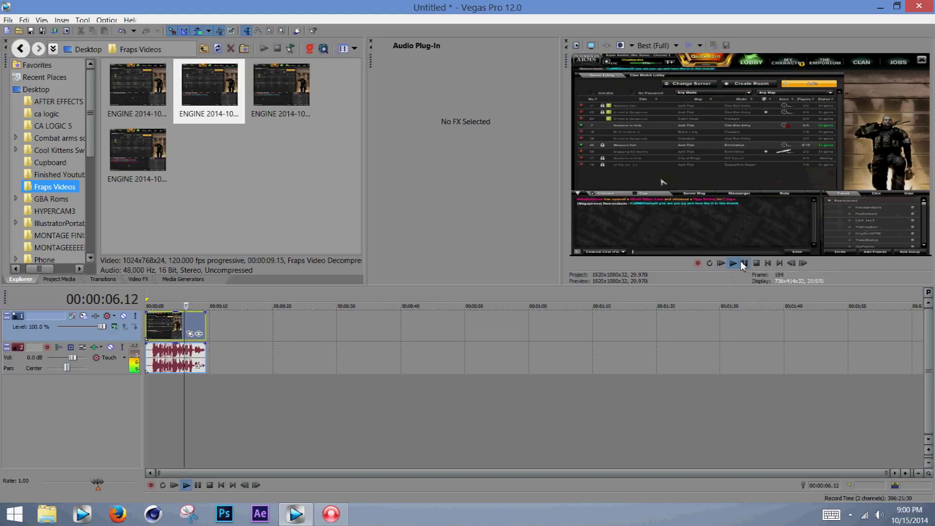
pyautogui.press('Return')
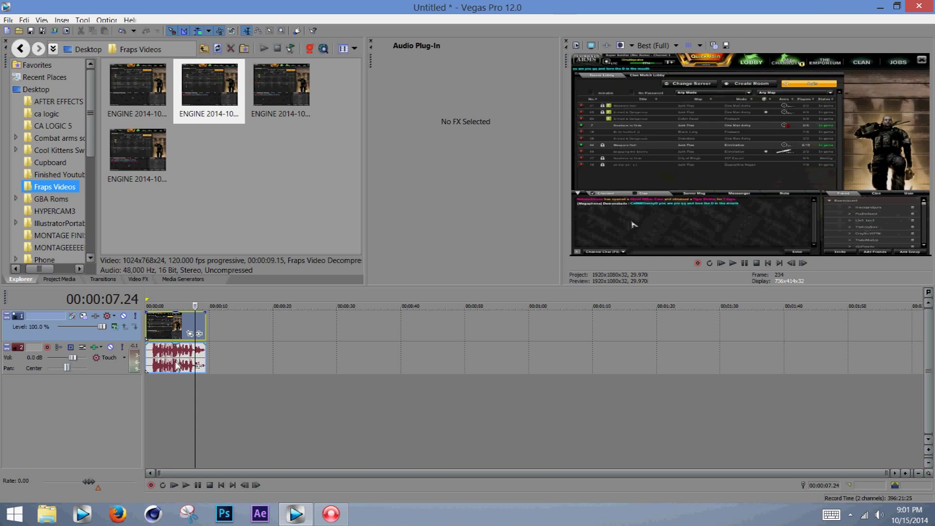
# - Examine the audio waveform closely and play the clip briefly from 00:00:01.22
pyautogui.scroll(5, 179, 363)
pyautogui.scroll(-5, 179, 361)
pyautogui.scroll(5, 180, 359)
pyautogui.scroll(-5, 180, 356)
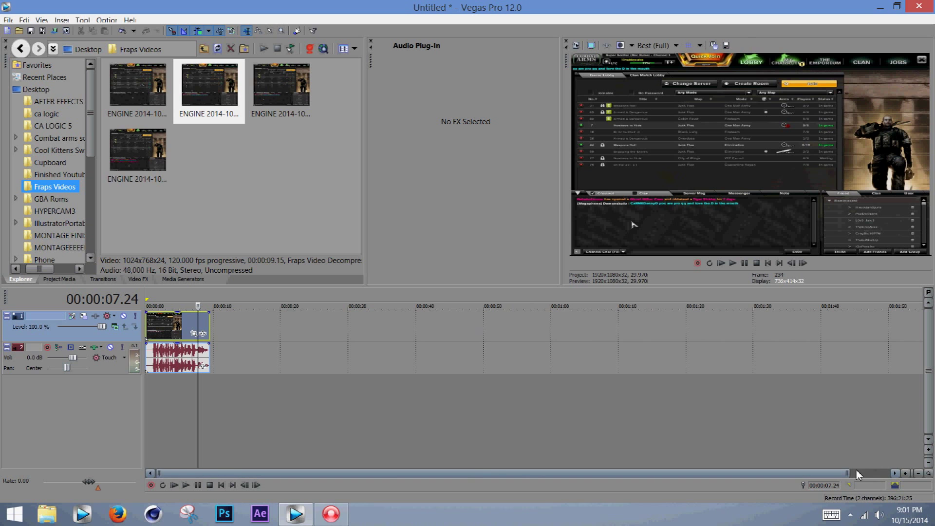
pyautogui.moveTo(849, 475); pyautogui.dragTo(213, 484)
pyautogui.click(307, 299)
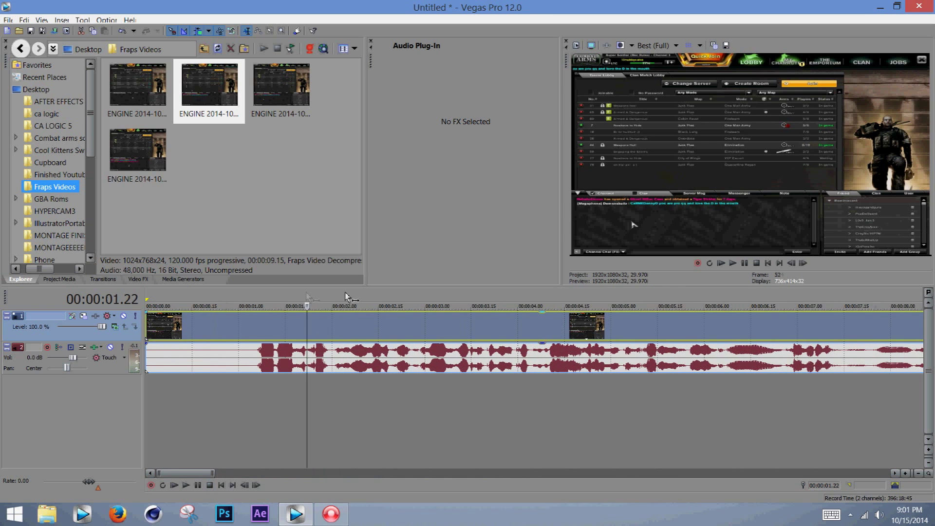
pyautogui.click(733, 263)
pyautogui.click(744, 263)
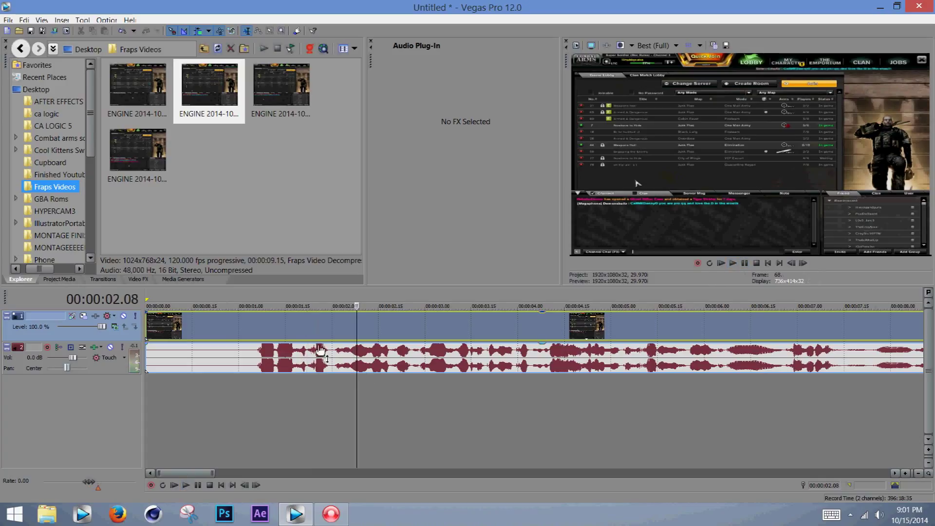
# - Split the video and audio at 00:00:01.22 and again at 00:00:02.00 to isolate a short segment
pyautogui.click(308, 306)
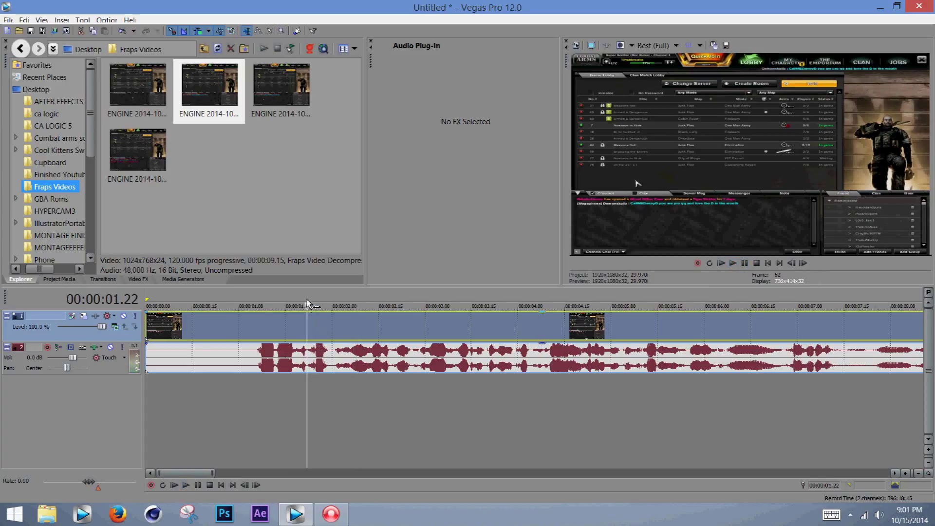
pyautogui.click(308, 361)
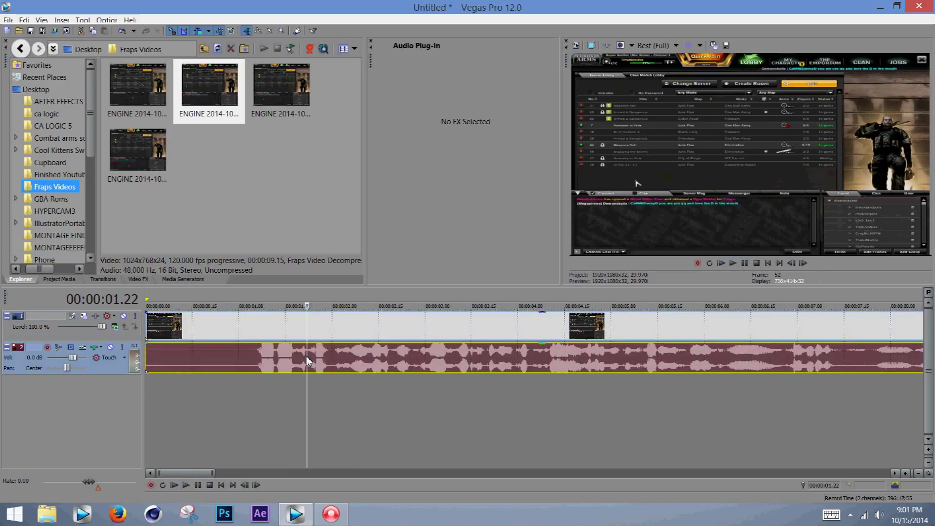
pyautogui.press('s')
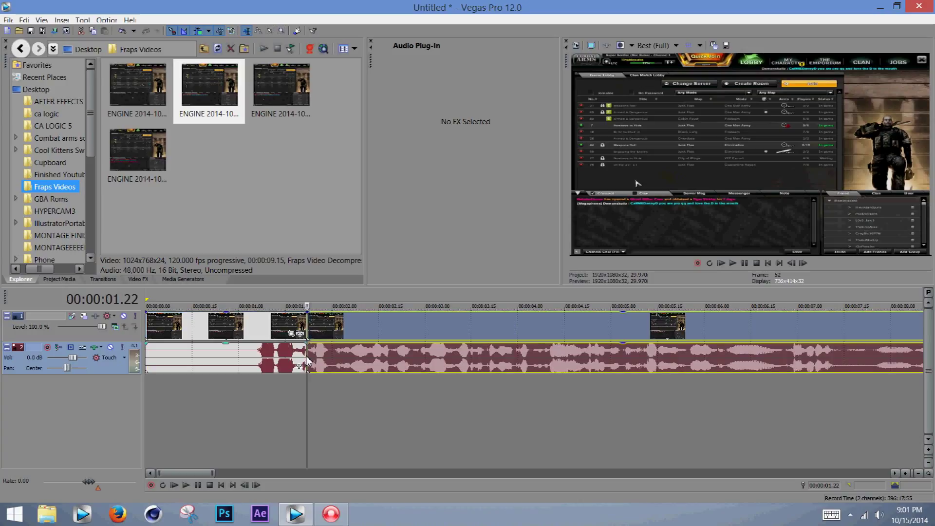
pyautogui.click(332, 358)
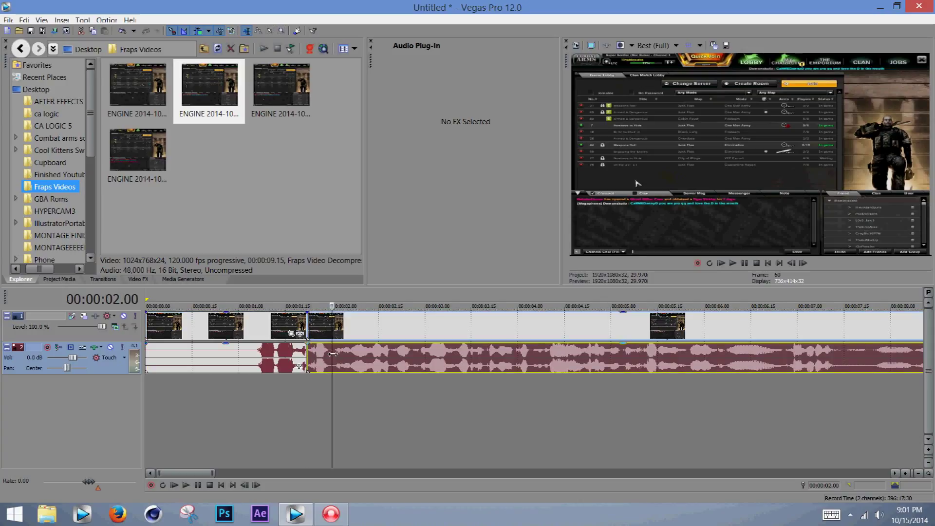
pyautogui.press('s')
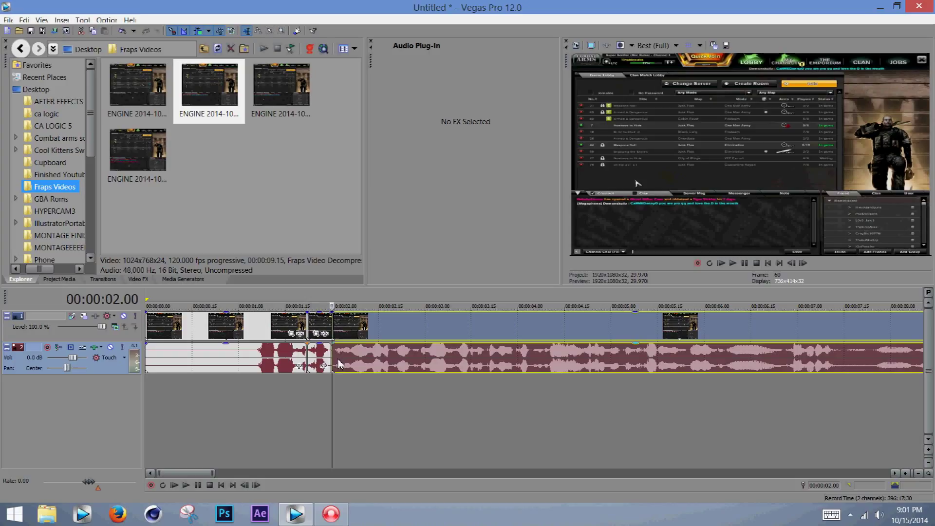
# - Lower the audio gain of the segment between 00:00:01.22 and 00:00:02.00 to silence and play across it
pyautogui.moveTo(320, 344); pyautogui.dragTo(324, 390)
pyautogui.click(248, 305)
pyautogui.click(733, 264)
pyautogui.click(745, 265)
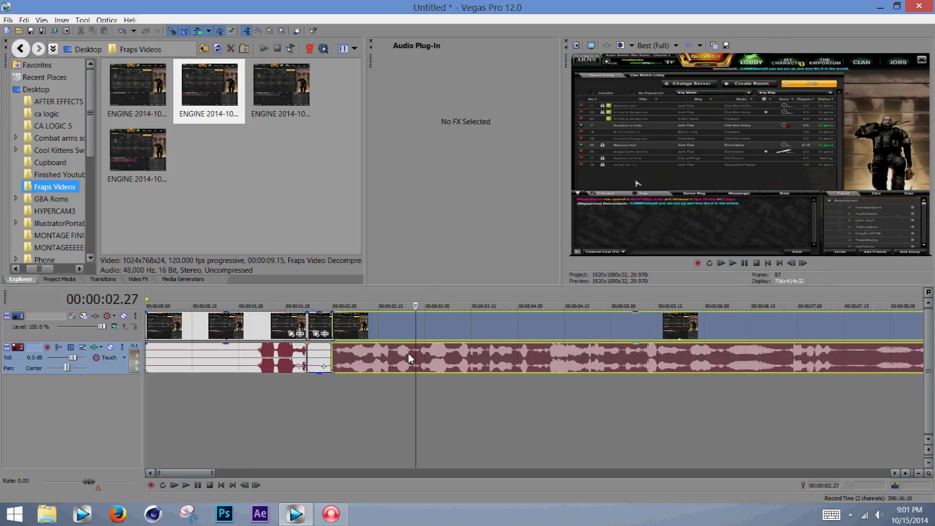
# - Try splitting the last video and audio segment at 00:00:03.01 twice, undoing the split each time
pyautogui.click(429, 294)
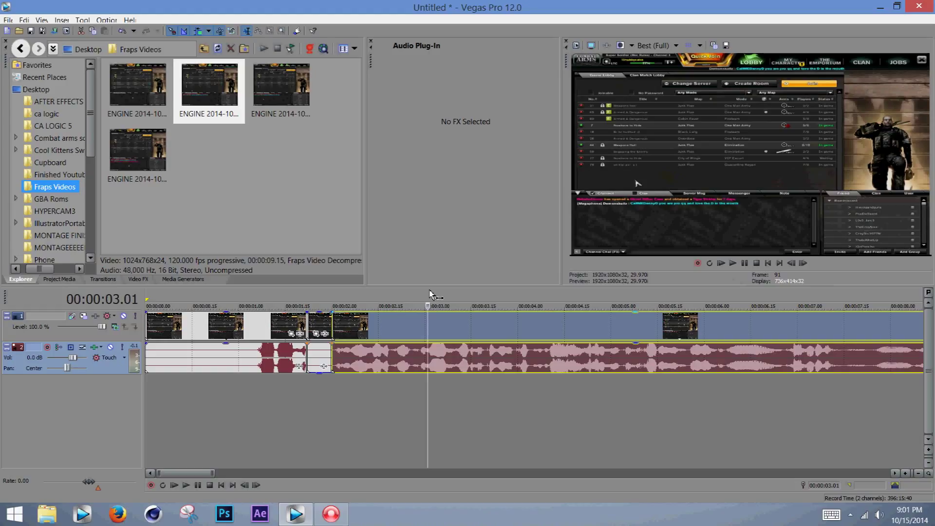
pyautogui.hotkey('ctrl', 'v')
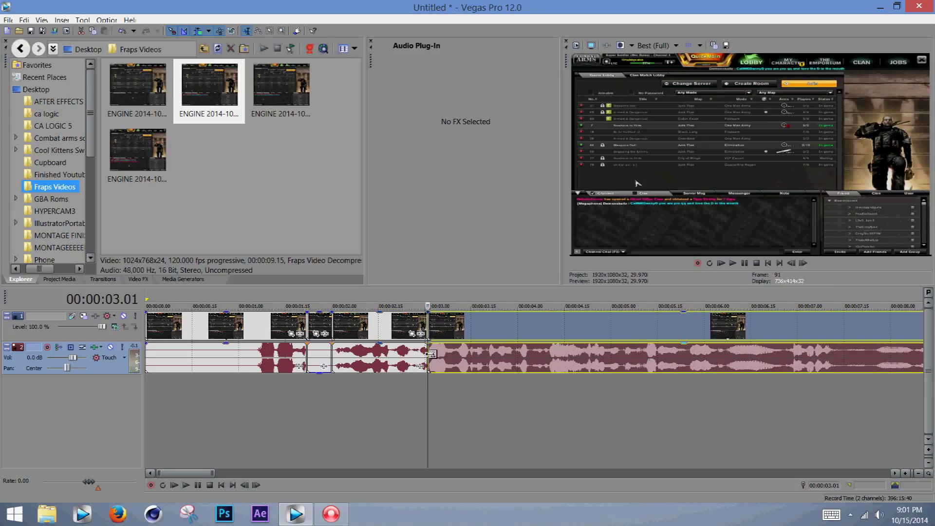
pyautogui.hotkey('ctrl', 'z')
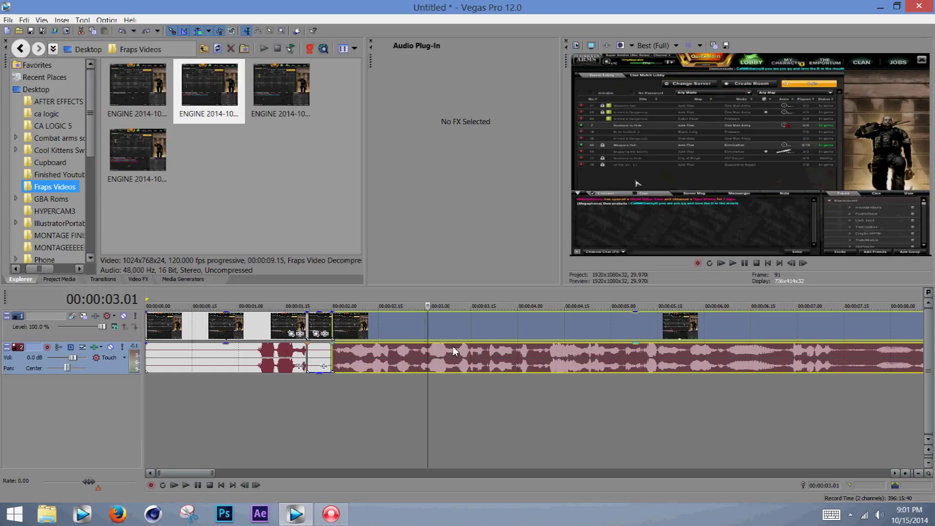
pyautogui.press('s')
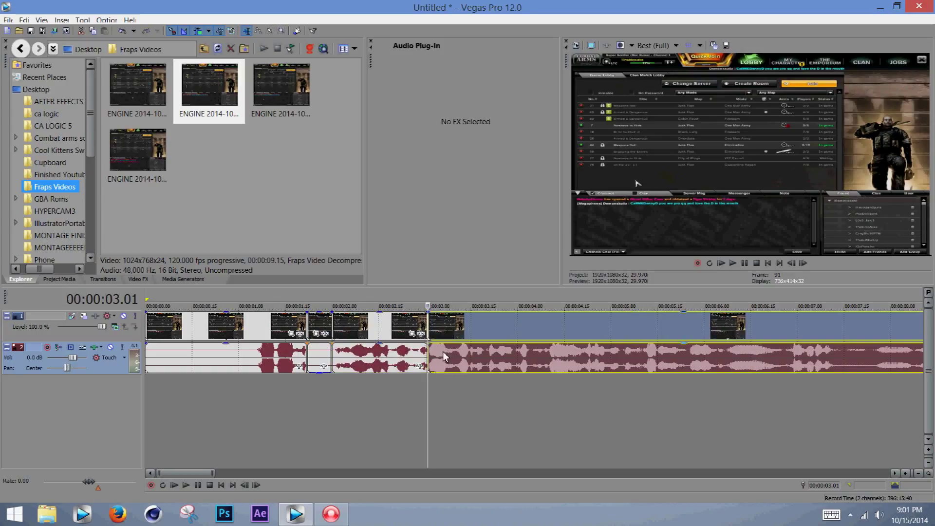
pyautogui.press('Delete')
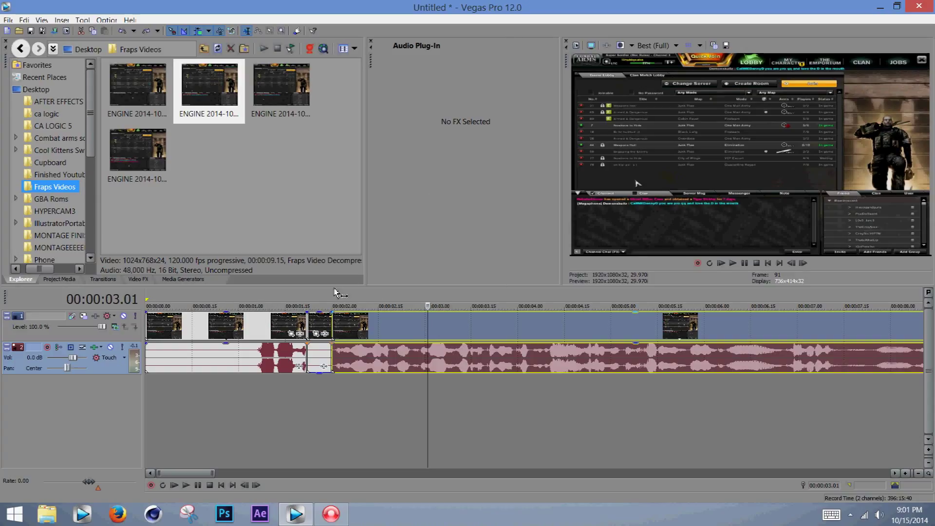
# - Return the playhead to 00:00:00.17 and show the whole clip on the timeline
pyautogui.moveTo(273, 297); pyautogui.dragTo(199, 300)
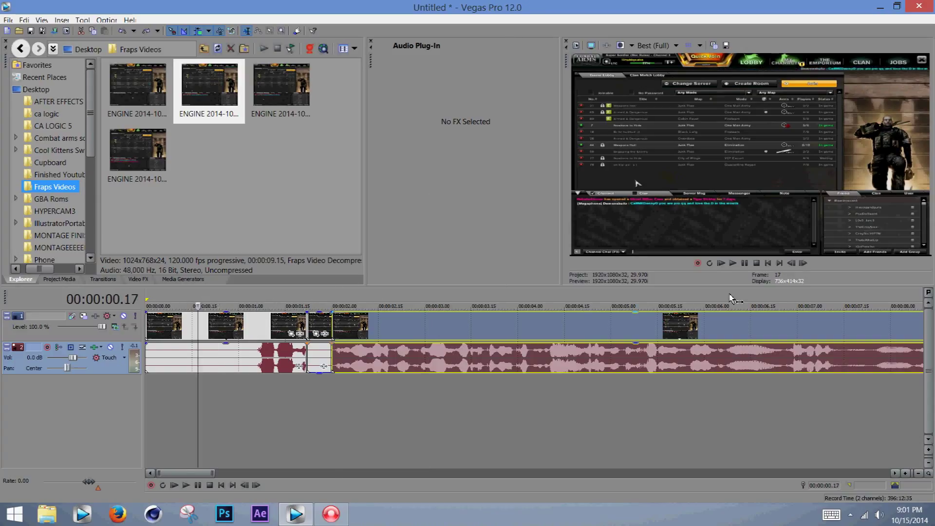
pyautogui.scroll(-5, 776, 359)
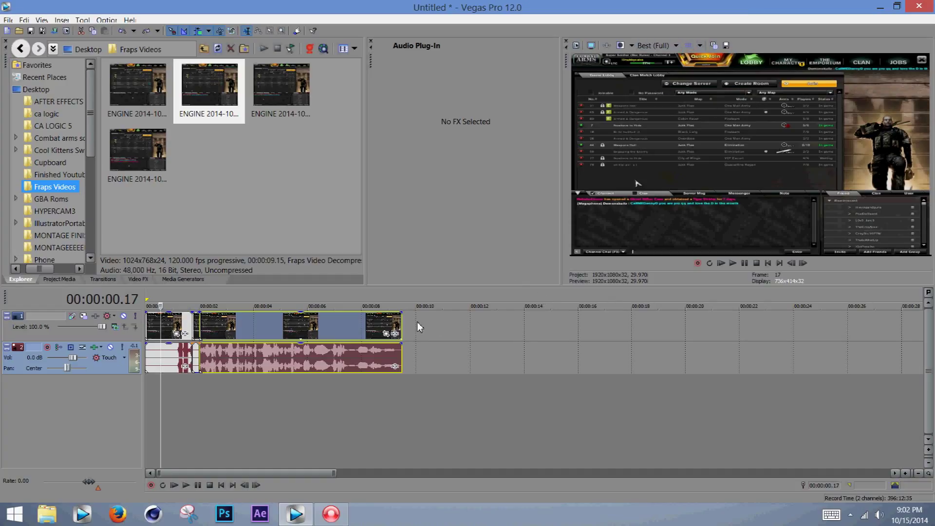
# - Insert a new empty video track above the gameplay video track
pyautogui.click(379, 324)
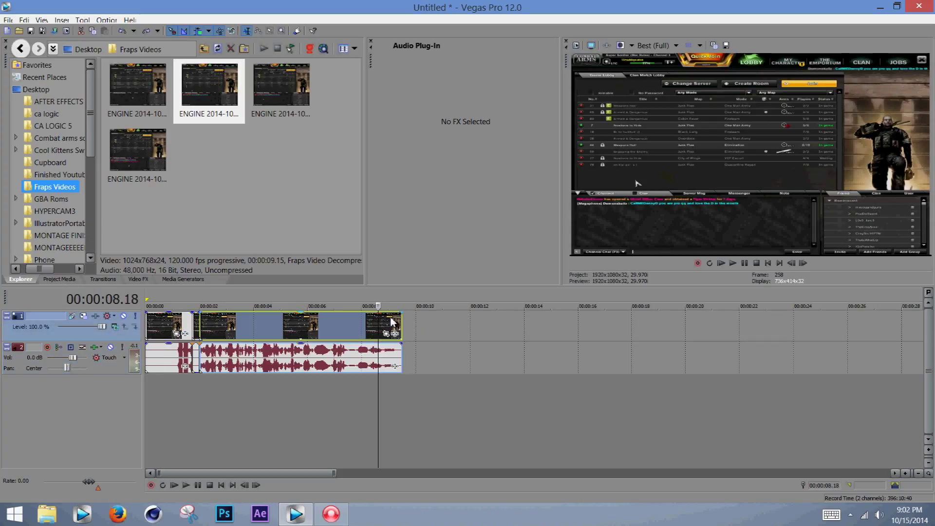
pyautogui.click(445, 320)
pyautogui.rightClick(426, 319)
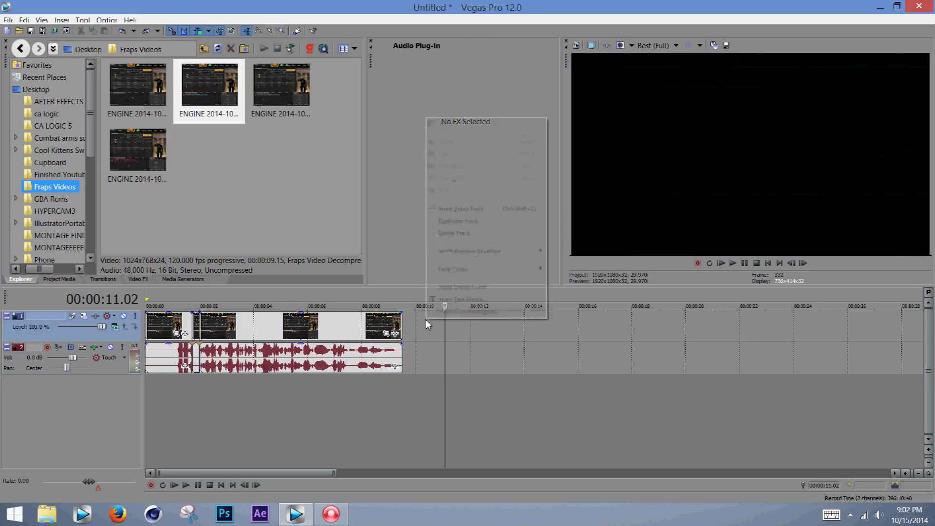
pyautogui.click(455, 211)
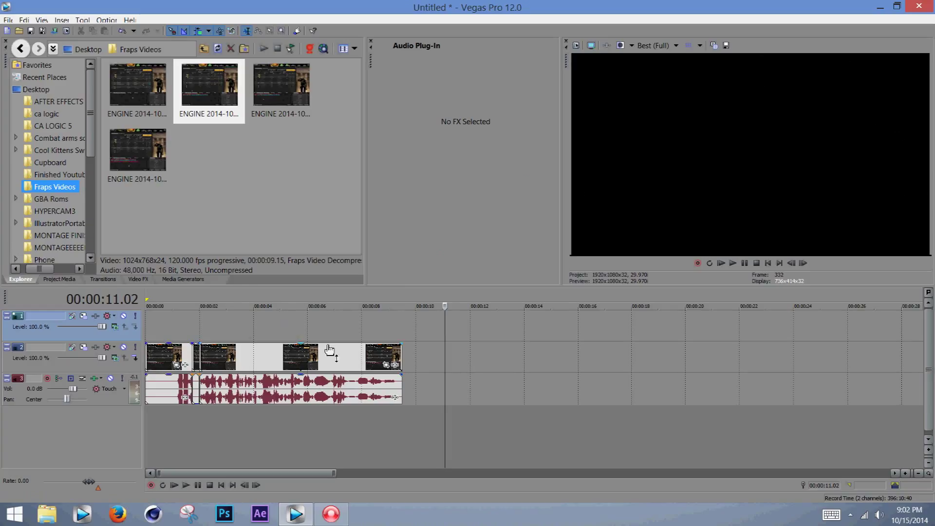
# - Place the HOW TO BE FAST image from the Finished Youtube videos folder on the new track at 00:00:03.02 and preview it at 00:00:04.03
pyautogui.click(227, 294)
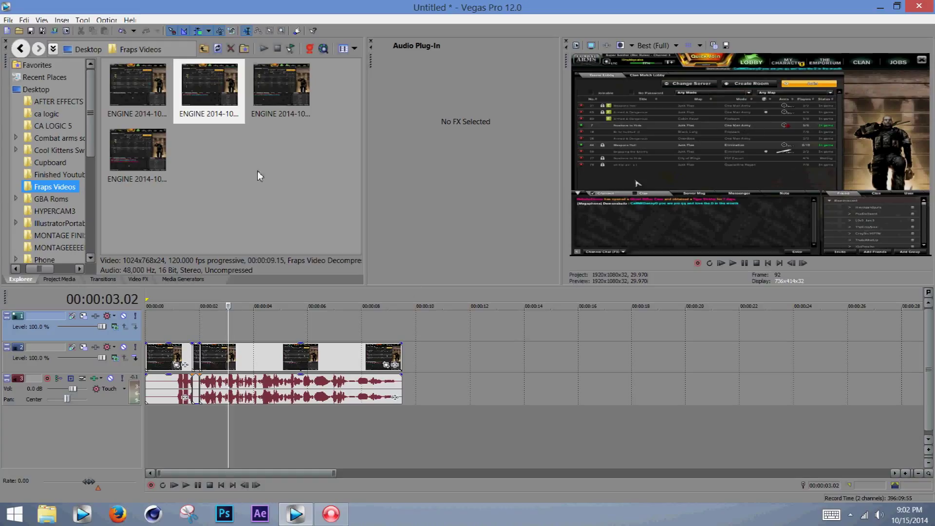
pyautogui.click(57, 176)
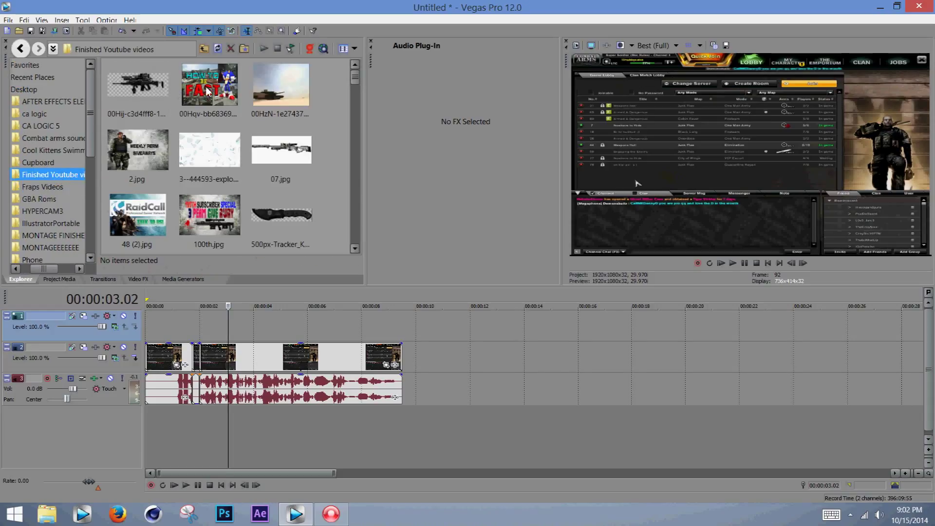
pyautogui.moveTo(213, 97); pyautogui.dragTo(237, 328)
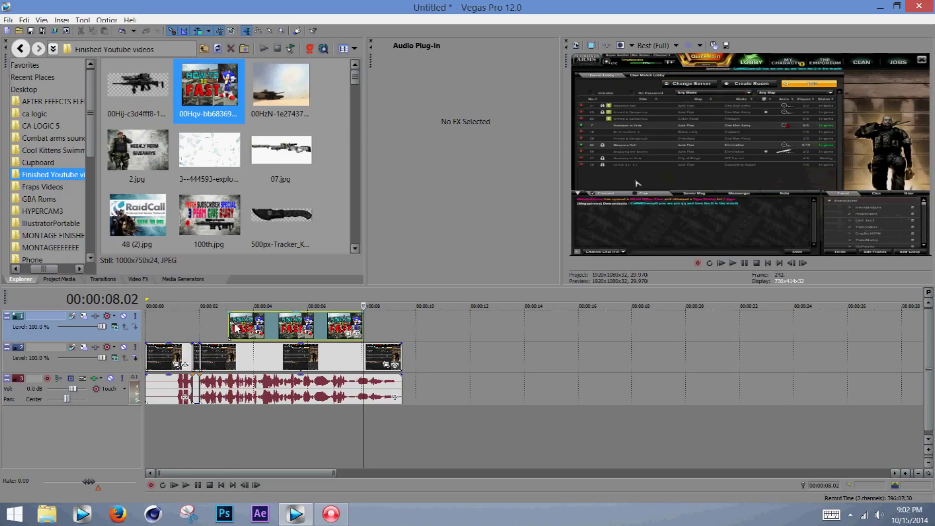
pyautogui.click(256, 298)
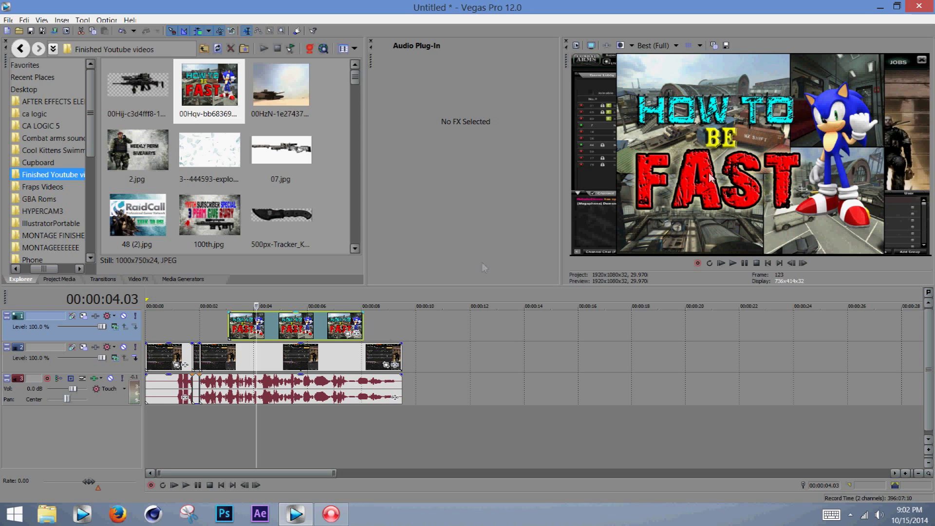
# - Move the image below the audio track to preview the layering, and return it to the uppermost video track
pyautogui.moveTo(273, 333); pyautogui.dragTo(293, 422)
pyautogui.click(315, 296)
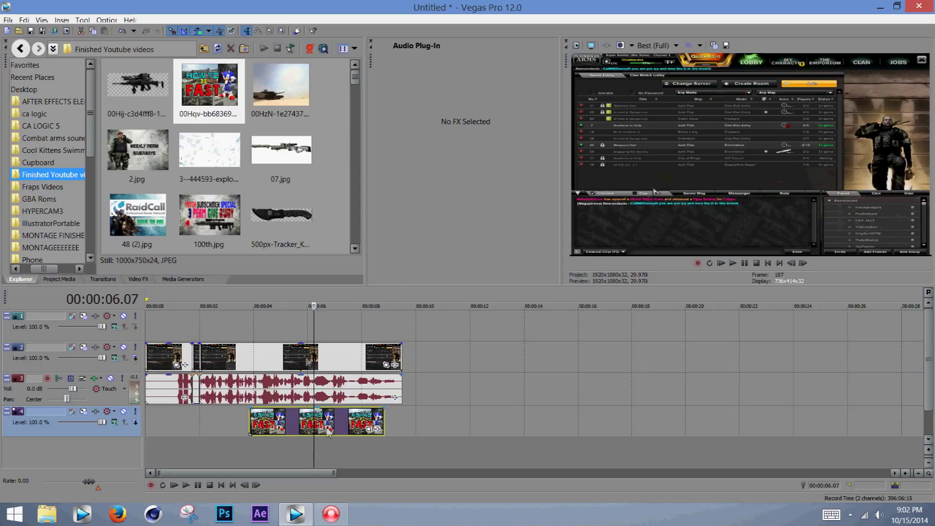
pyautogui.moveTo(293, 434); pyautogui.dragTo(245, 329)
pyautogui.click(259, 301)
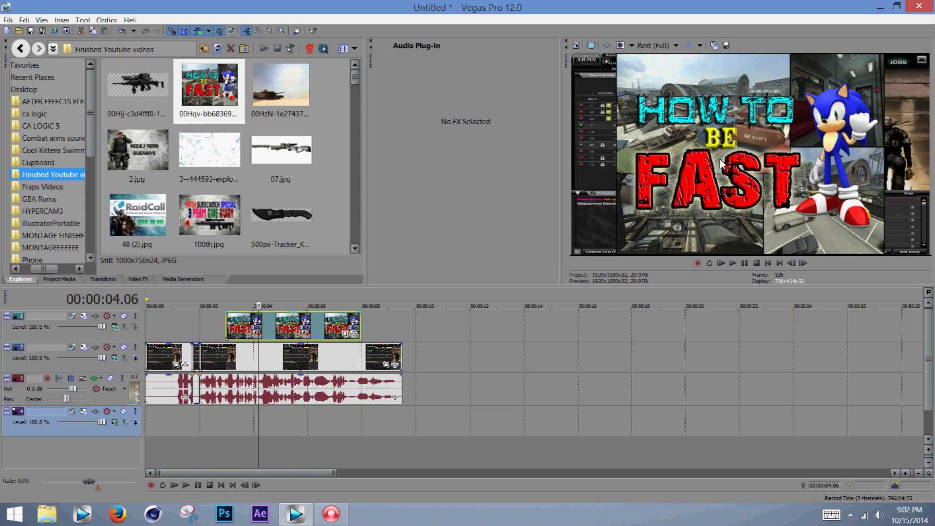
# - Turn off Maintain aspect ratio in the HOW TO BE FAST image event's properties
pyautogui.rightClick(317, 326)
pyautogui.click(341, 494)
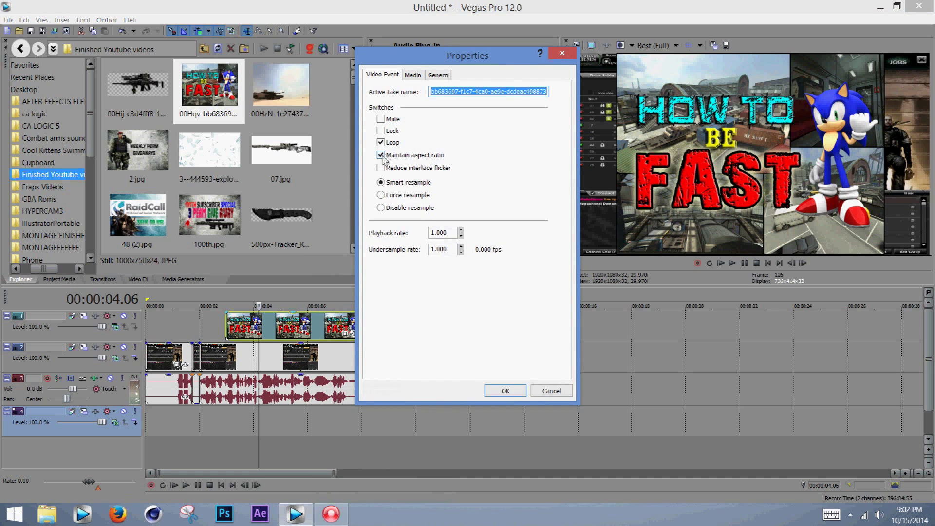
pyautogui.click(381, 155)
pyautogui.click(504, 391)
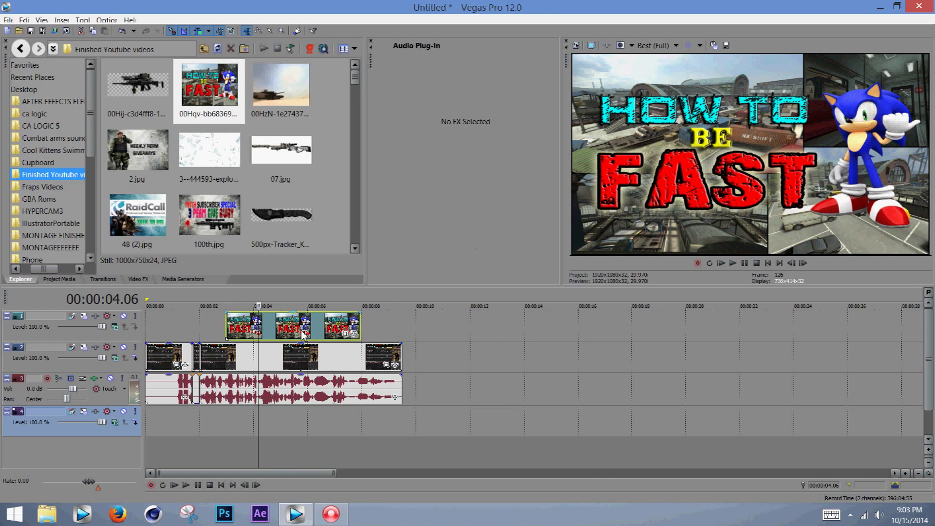
# - Use Event Pan/Crop to shrink the image into the upper-right corner, with a crop frame of about 2990 × 2242 centred near -515, 1134
pyautogui.scroll(3, 344, 359)
pyautogui.scroll(-5, 346, 361)
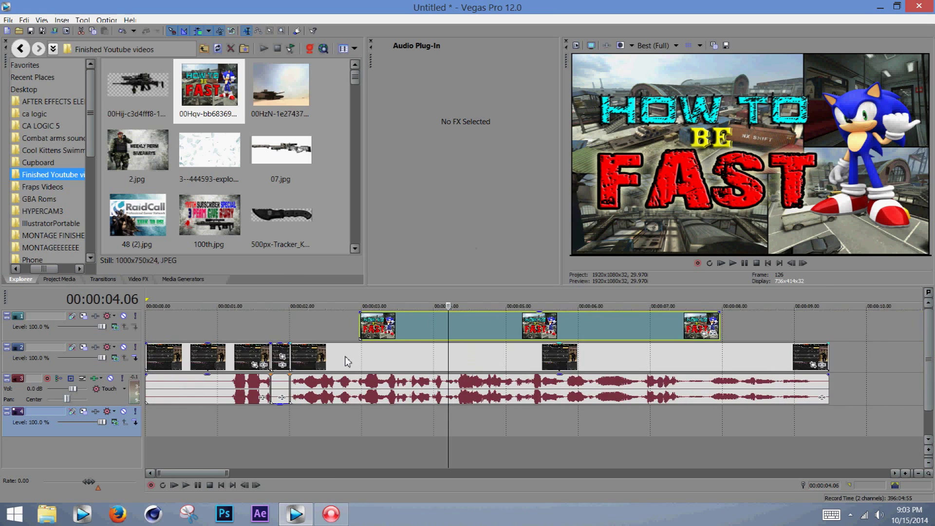
pyautogui.scroll(4, 347, 361)
pyautogui.moveTo(204, 474); pyautogui.dragTo(229, 474)
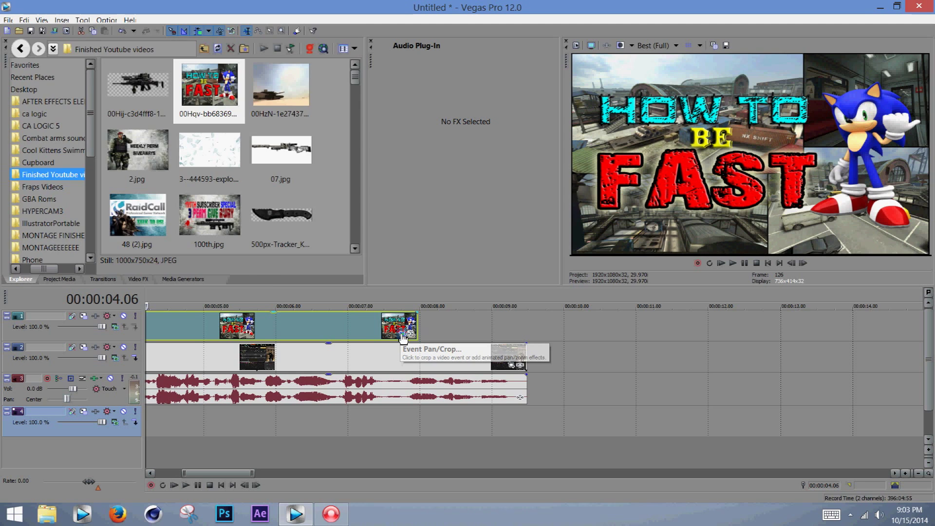
pyautogui.click(403, 335)
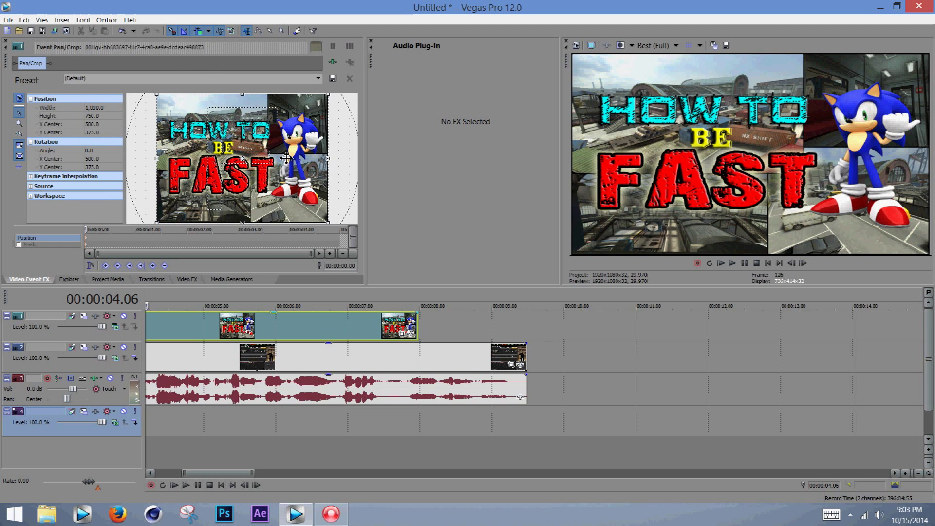
pyautogui.scroll(-5, 286, 159)
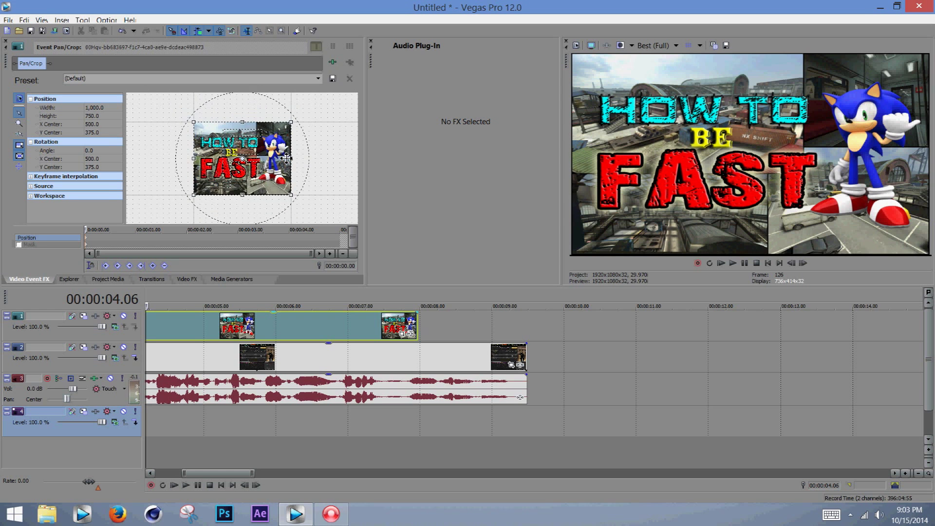
pyautogui.scroll(-3, 287, 159)
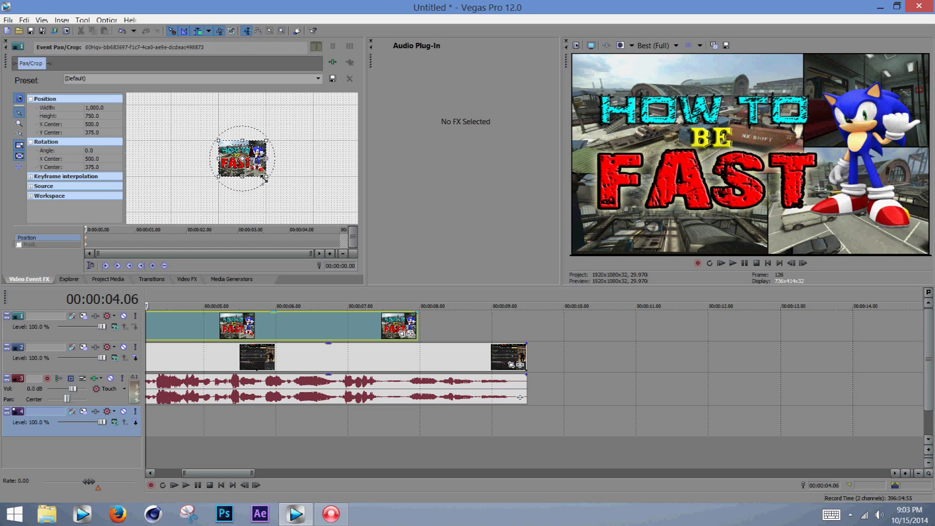
pyautogui.moveTo(267, 176); pyautogui.dragTo(239, 206)
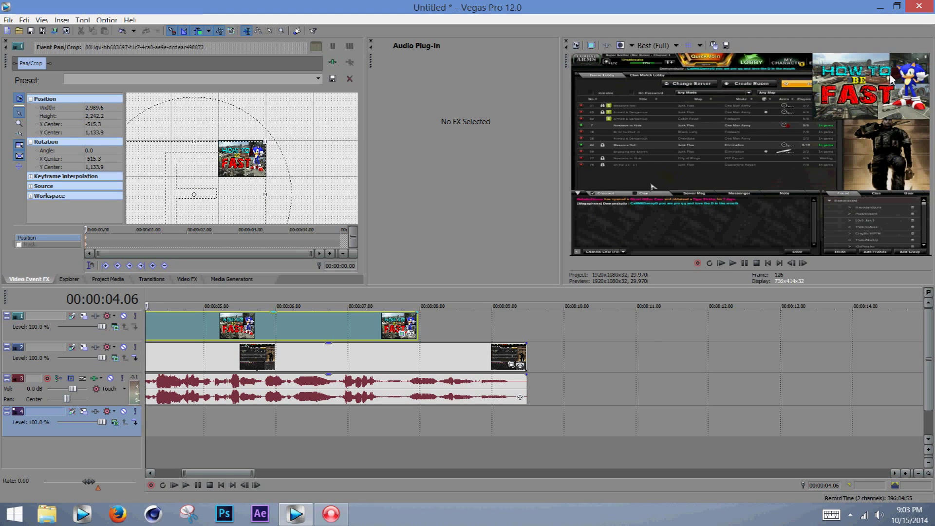
# - Reduce the image's crop frame to about 789 × 592, centred near 501, 380, and enlarge it to about 916 × 687
pyautogui.scroll(-1, 266, 152)
pyautogui.moveTo(260, 143)
pyautogui.mouseDown()
pyautogui.moveTo(203, 191)
pyautogui.moveTo(223, 187)
pyautogui.moveTo(251, 158)
pyautogui.mouseUp()
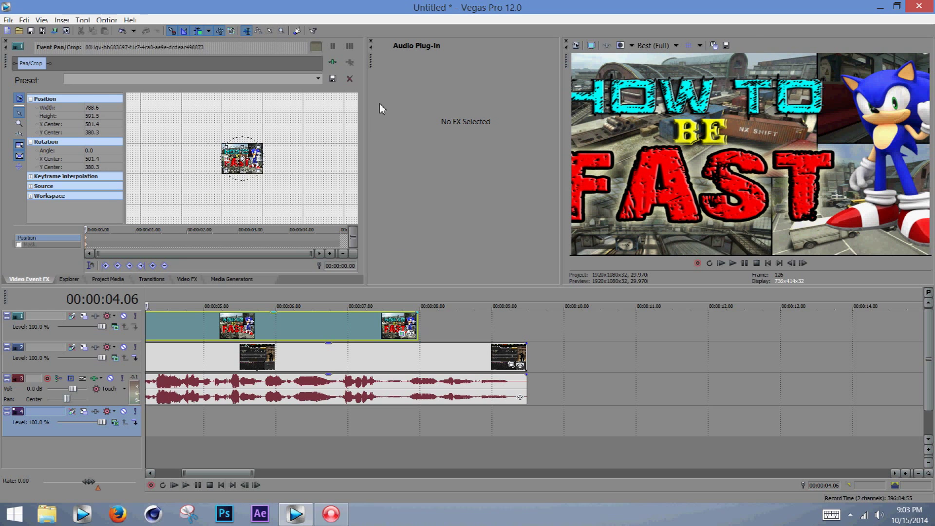
pyautogui.click(449, 325)
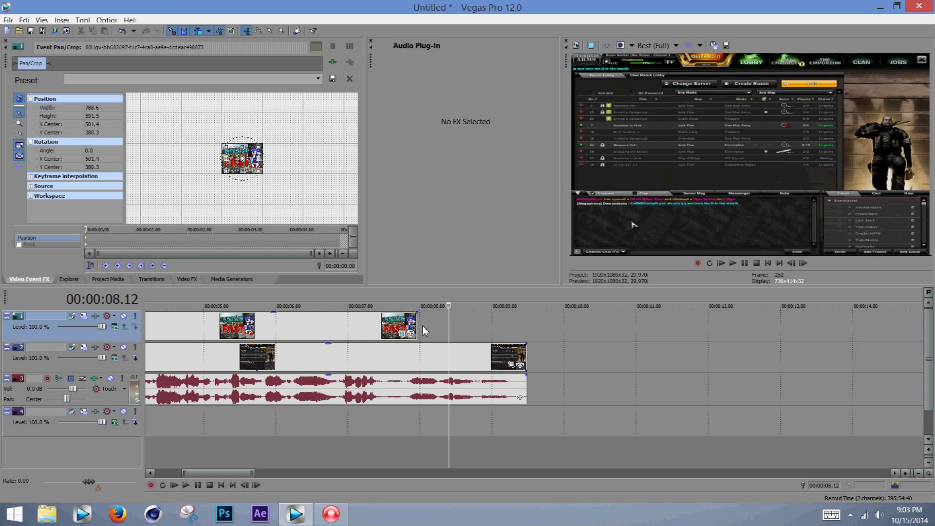
pyautogui.click(375, 328)
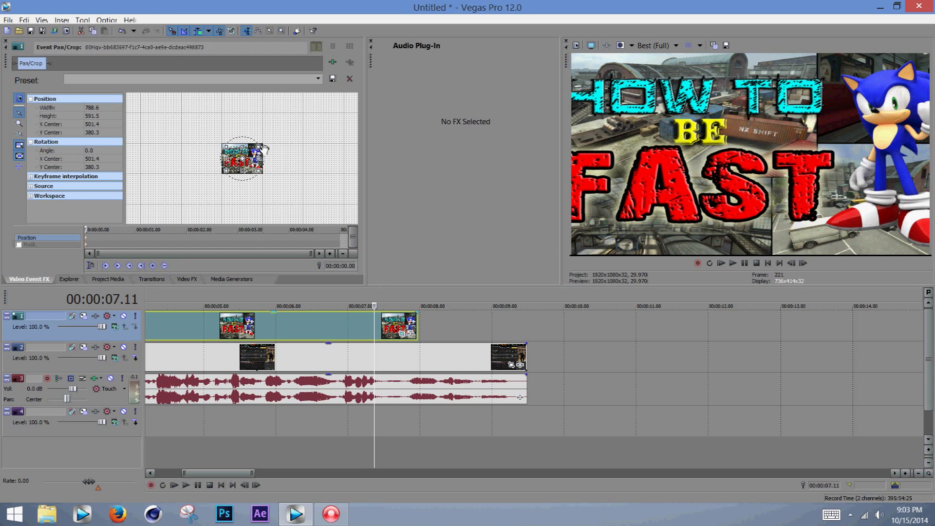
pyautogui.moveTo(261, 146); pyautogui.dragTo(267, 146)
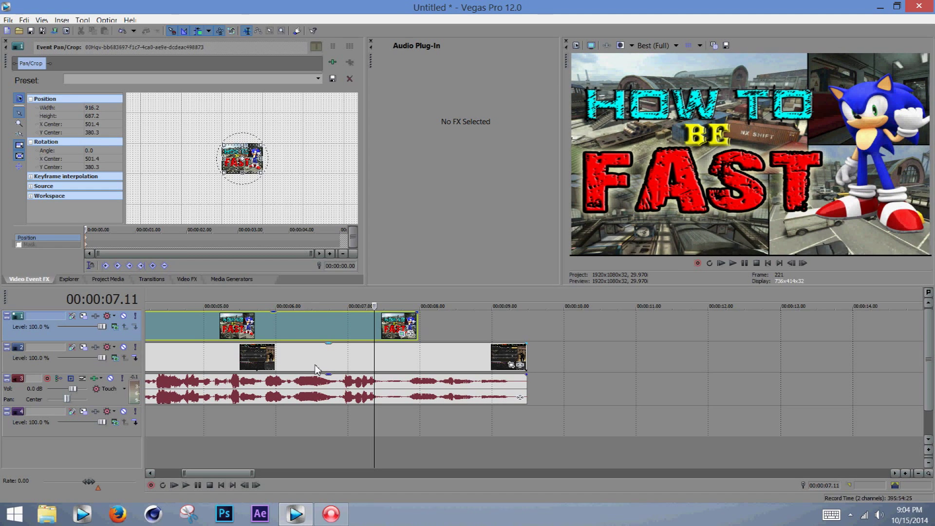
# - Delete the HOW TO BE FAST image from the timeline and return the playhead to the start
pyautogui.rightClick(327, 322)
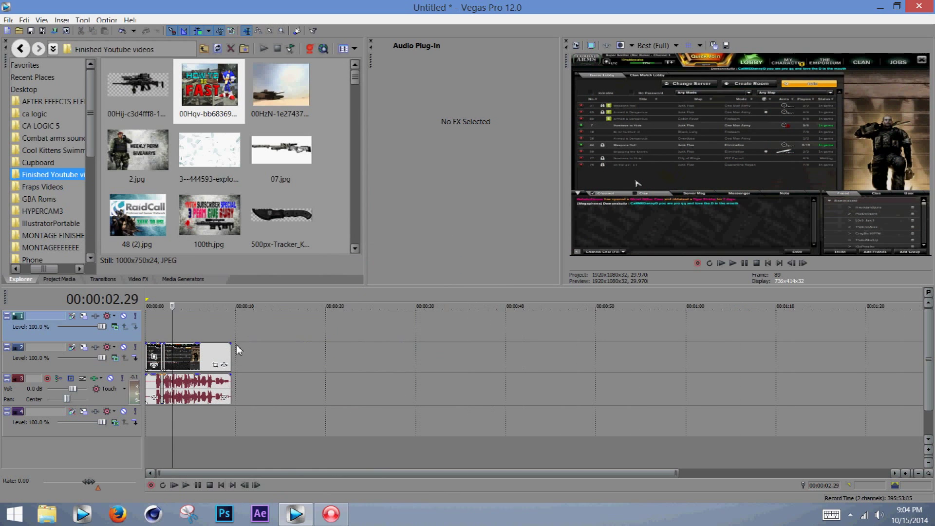
pyautogui.click(149, 298)
pyautogui.scroll(5, 213, 343)
pyautogui.scroll(3, 213, 343)
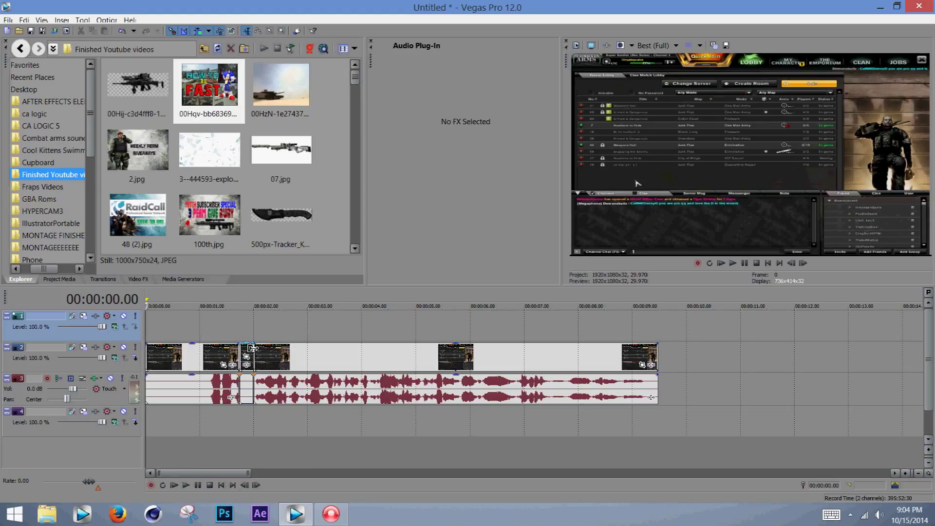
pyautogui.click(322, 298)
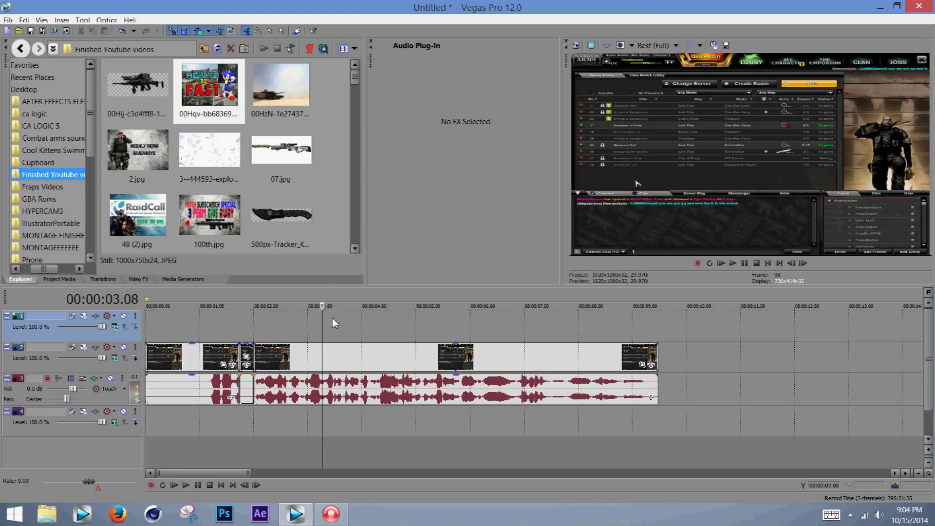
pyautogui.click(350, 365)
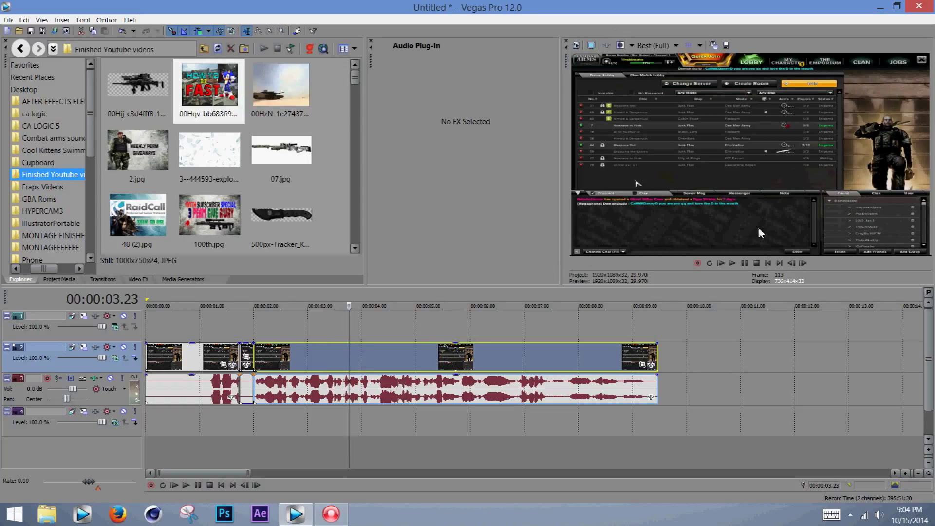
pyautogui.rightClick(359, 360)
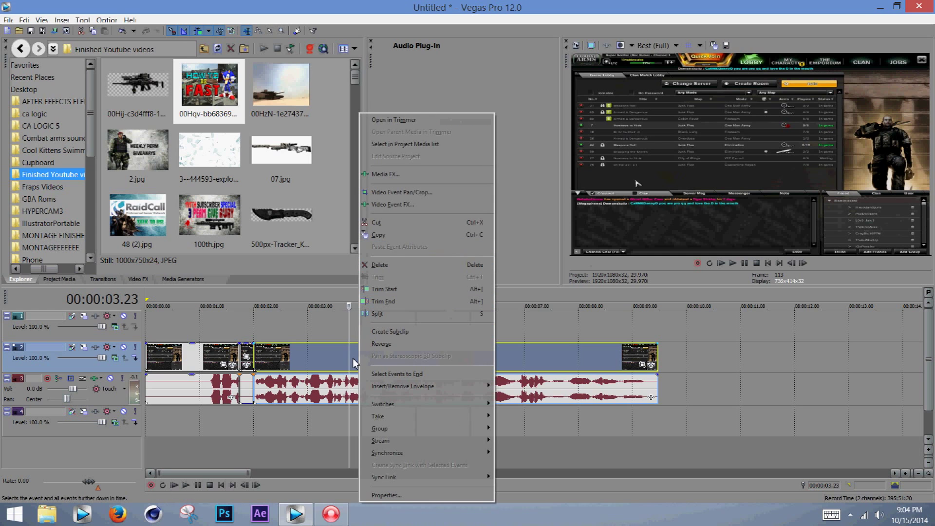
pyautogui.click(394, 175)
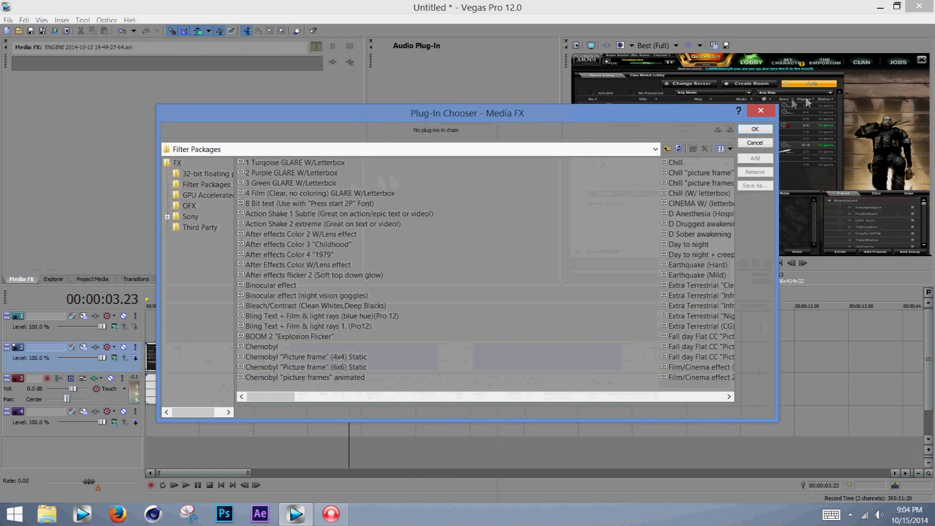
pyautogui.click(769, 113)
pyautogui.rightClick(359, 363)
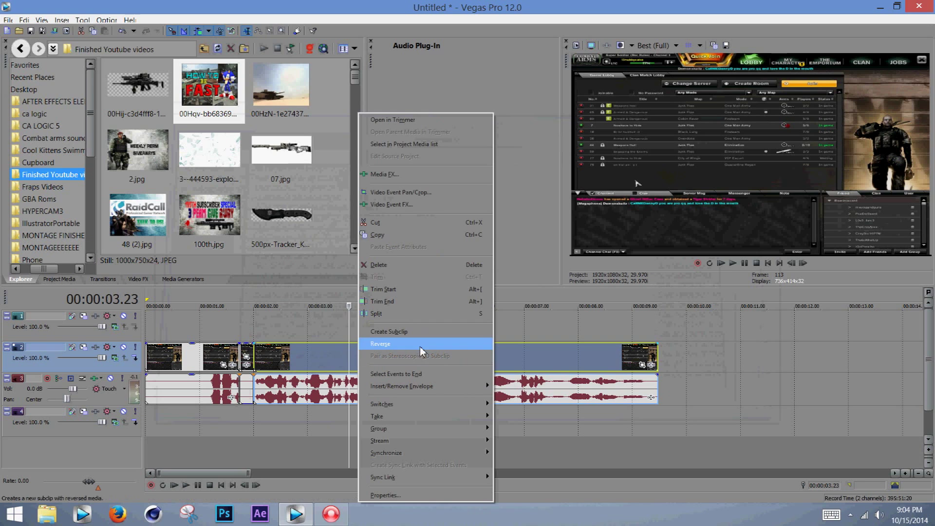
pyautogui.click(595, 363)
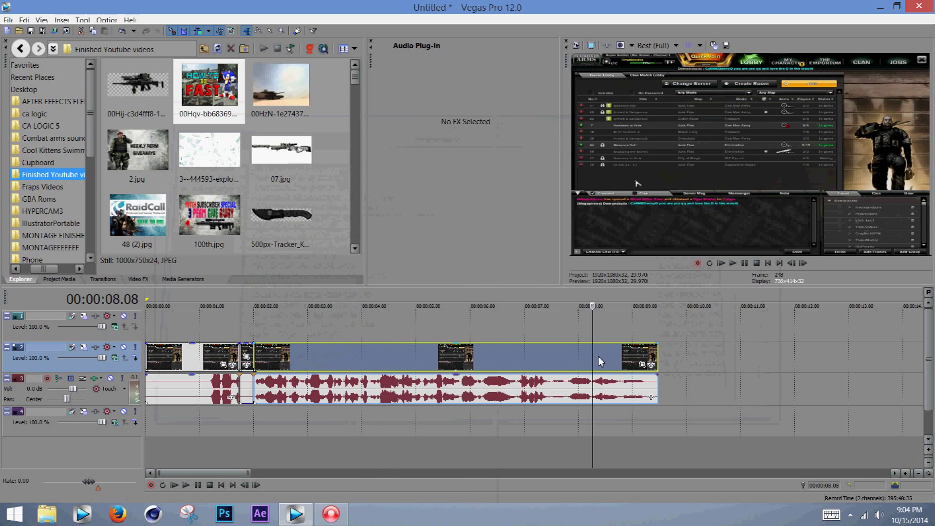
# - In the last video segment's Pan/Crop, size the starting frame about 1033 × 775 and add a 00:00:02.12 keyframe zoomed to about 479 × 359 on the chat
pyautogui.click(642, 365)
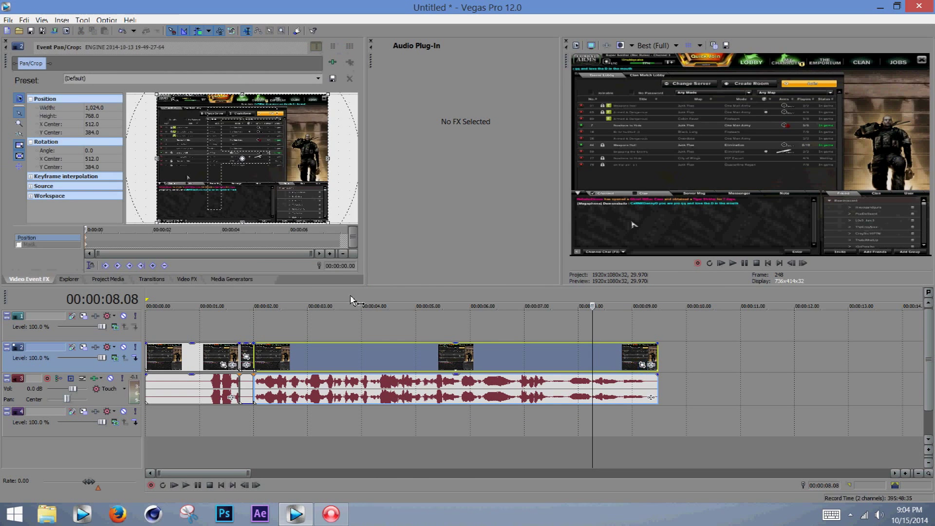
pyautogui.scroll(-3, 310, 191)
pyautogui.moveTo(296, 200); pyautogui.dragTo(297, 205)
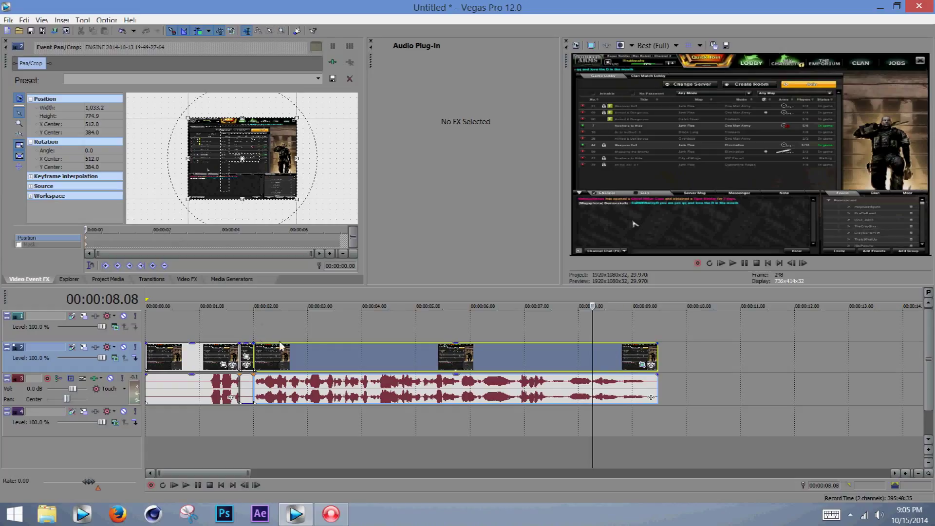
pyautogui.click(167, 241)
pyautogui.moveTo(298, 202); pyautogui.dragTo(215, 190)
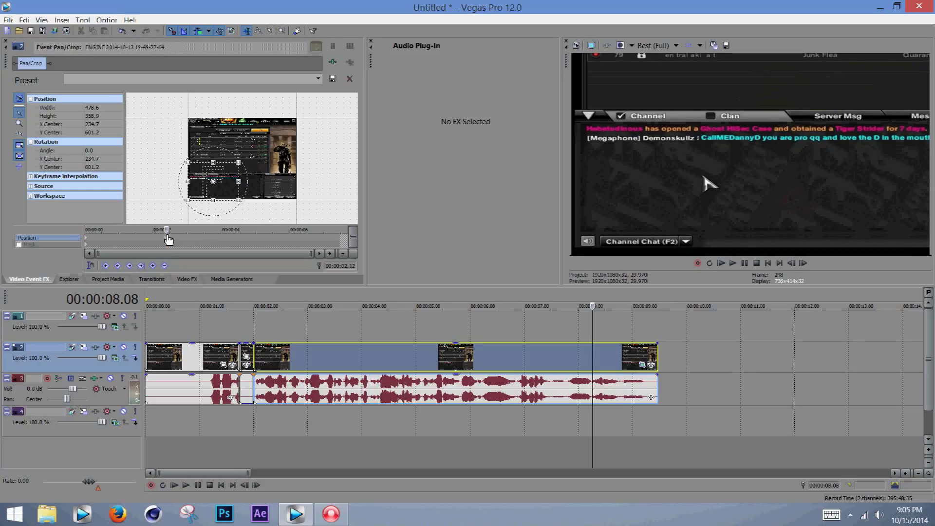
# - Add a Pan/Crop keyframe at 00:00:04.01 and zoom out to a frame of about 996 × 747 centred near 507, 384
pyautogui.rightClick(224, 242)
pyautogui.click(224, 239)
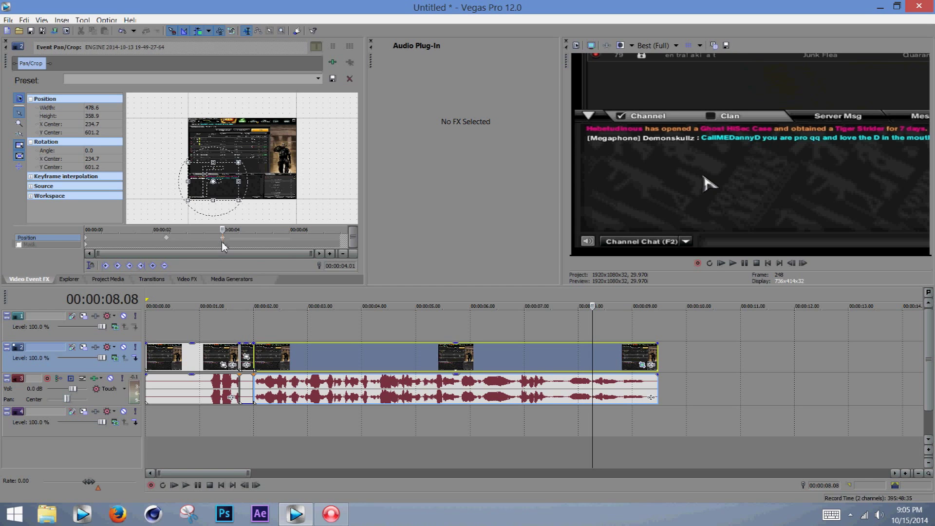
pyautogui.moveTo(238, 162); pyautogui.dragTo(268, 147)
pyautogui.moveTo(217, 193); pyautogui.dragTo(244, 169)
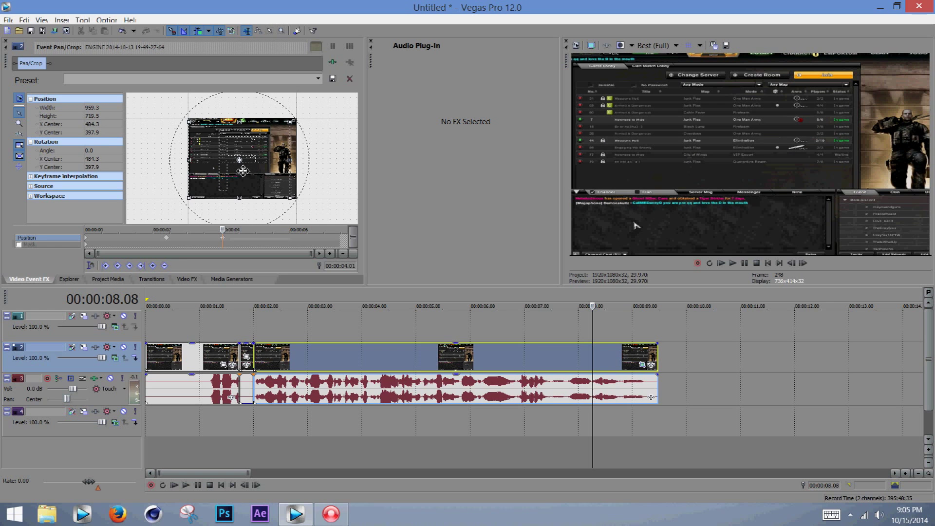
pyautogui.moveTo(291, 126); pyautogui.dragTo(281, 138)
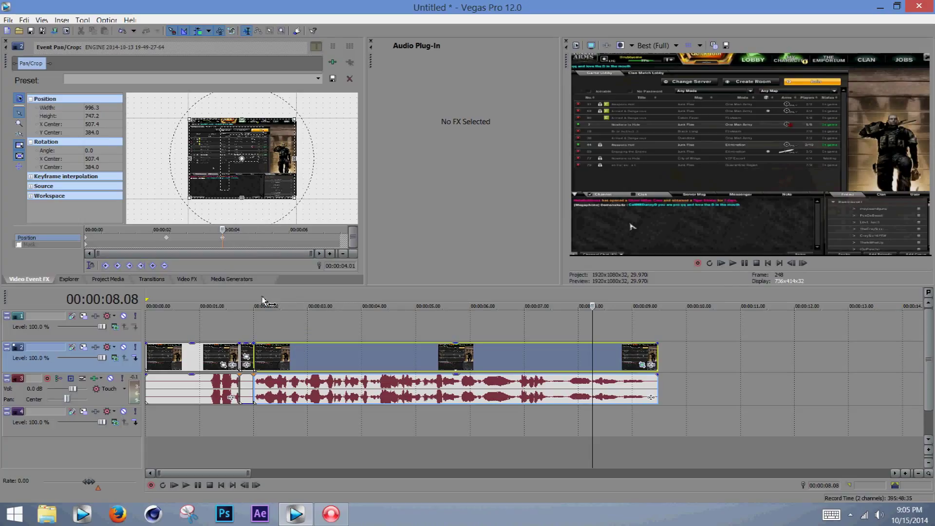
# - Play the timeline from about 00:00:02 to review the Pan/Crop zoom in the last video segment
pyautogui.click(259, 301)
pyautogui.click(734, 264)
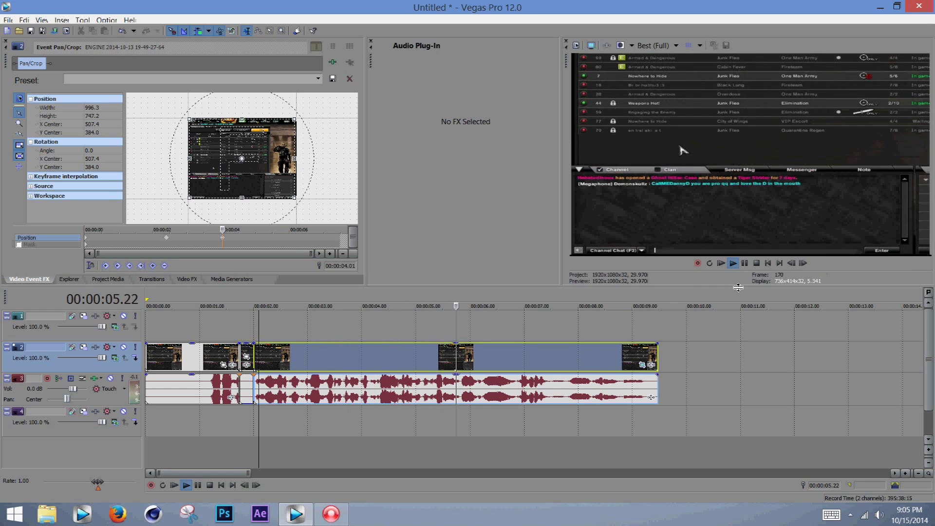
pyautogui.press('Return')
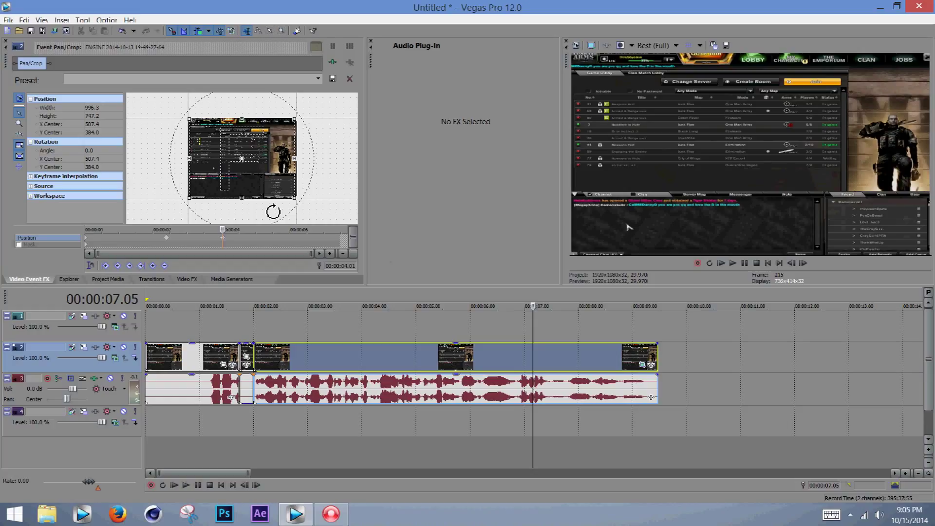
# - Add three Pan/Crop keyframes after 00:00:04.01 and reduce the frame at 00:00:04.12 to about 910 × 683
pyautogui.doubleClick(235, 237)
pyautogui.doubleClick(246, 238)
pyautogui.doubleClick(259, 238)
pyautogui.click(236, 239)
pyautogui.moveTo(295, 119)
pyautogui.mouseDown()
pyautogui.moveTo(281, 131)
pyautogui.moveTo(305, 123)
pyautogui.mouseUp()
# - Delete the three extra Pan/Crop keyframes after 00:00:04.01
pyautogui.rightClick(259, 239)
pyautogui.click(280, 255)
pyautogui.rightClick(245, 238)
pyautogui.click(235, 238)
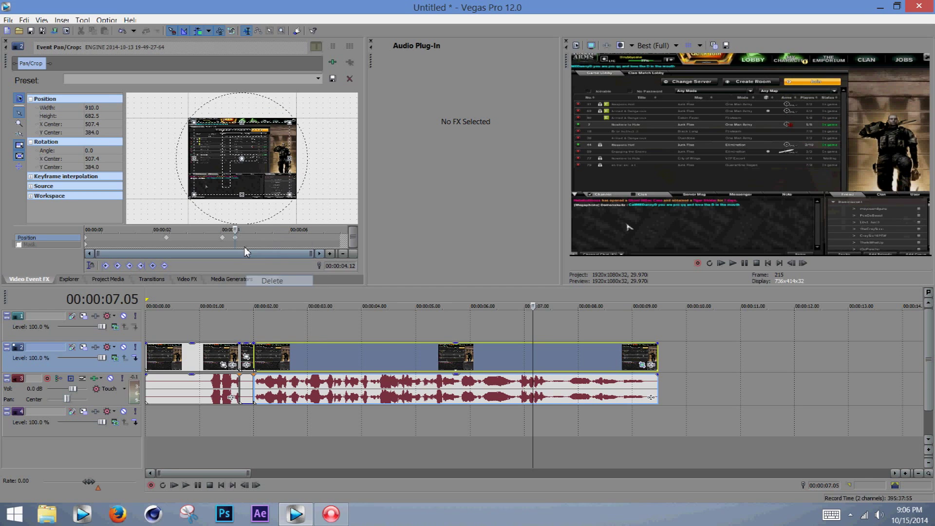
pyautogui.rightClick(235, 239)
pyautogui.click(260, 280)
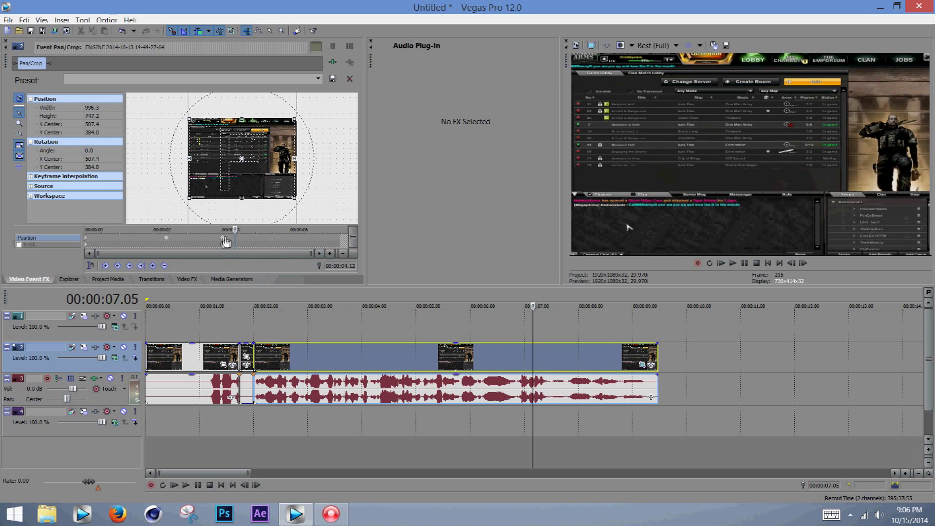
# - Delete the Pan/Crop keyframes at 00:00:04.01 and 00:00:02.12, keeping only the starting keyframe
pyautogui.rightClick(223, 238)
pyautogui.click(258, 280)
pyautogui.rightClick(166, 238)
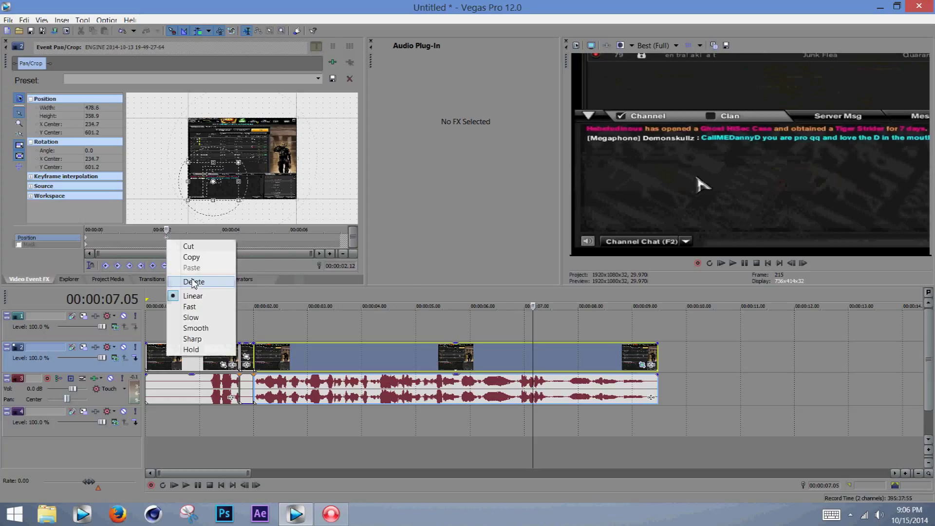
pyautogui.click(193, 282)
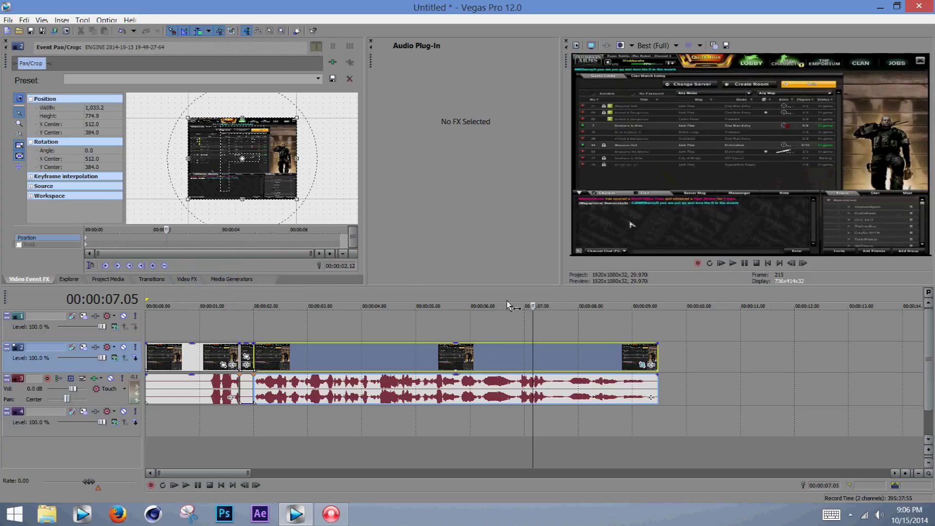
# - Place the playhead at 00:00:04.03 and apply the Binocular effect filter package as Media FX to the last video segment
pyautogui.moveTo(464, 295); pyautogui.dragTo(438, 300)
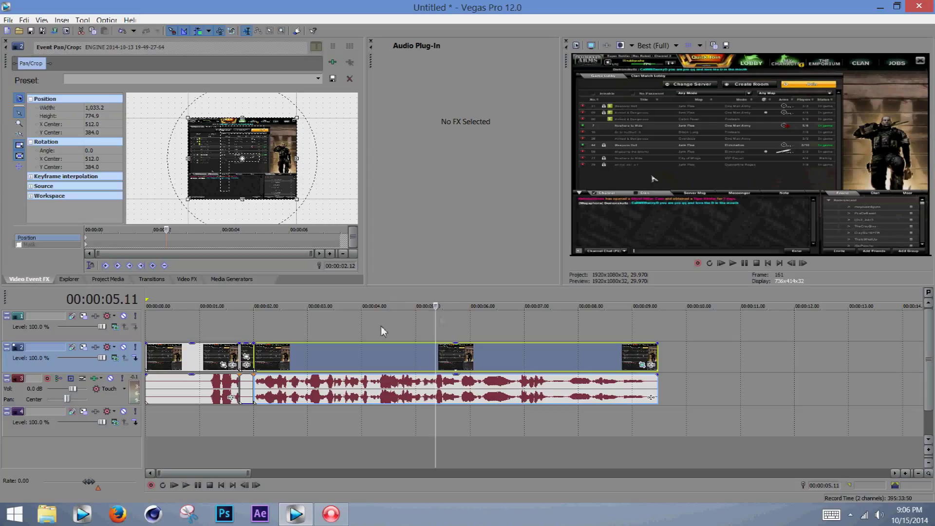
pyautogui.click(416, 299)
pyautogui.moveTo(394, 298)
pyautogui.mouseDown()
pyautogui.moveTo(324, 300)
pyautogui.moveTo(383, 302)
pyautogui.mouseUp()
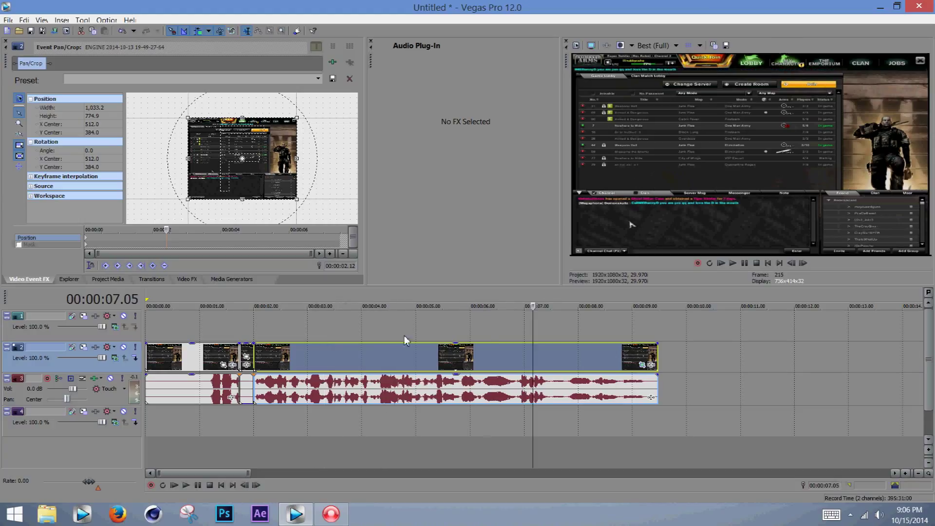
pyautogui.click(368, 300)
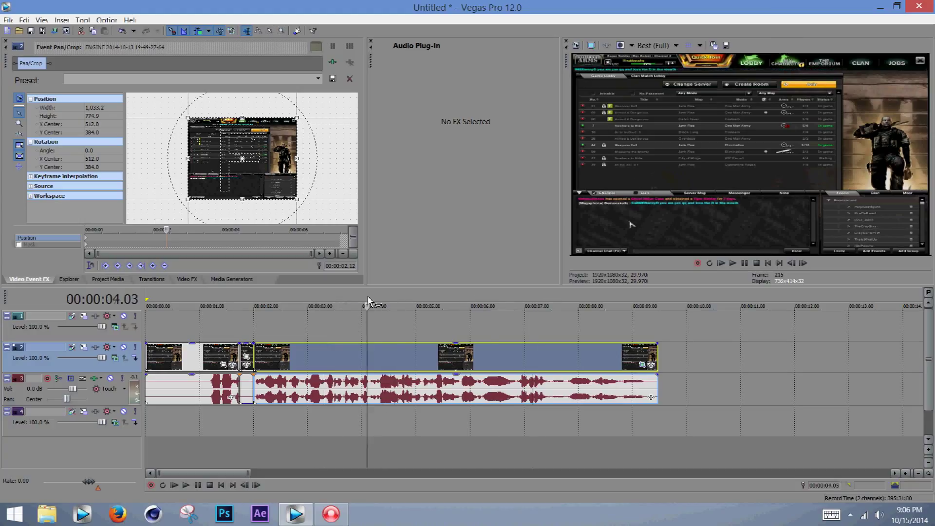
pyautogui.rightClick(385, 358)
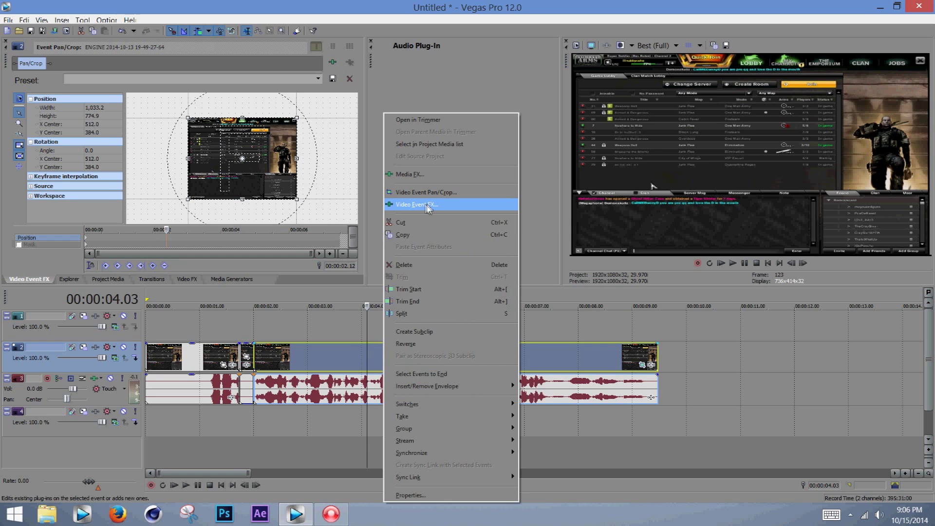
pyautogui.click(418, 179)
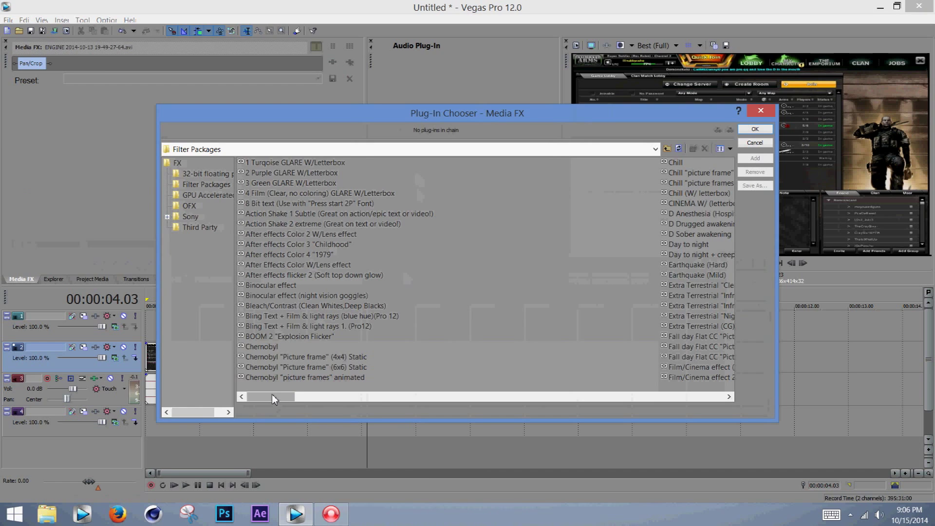
pyautogui.moveTo(274, 401); pyautogui.dragTo(367, 397)
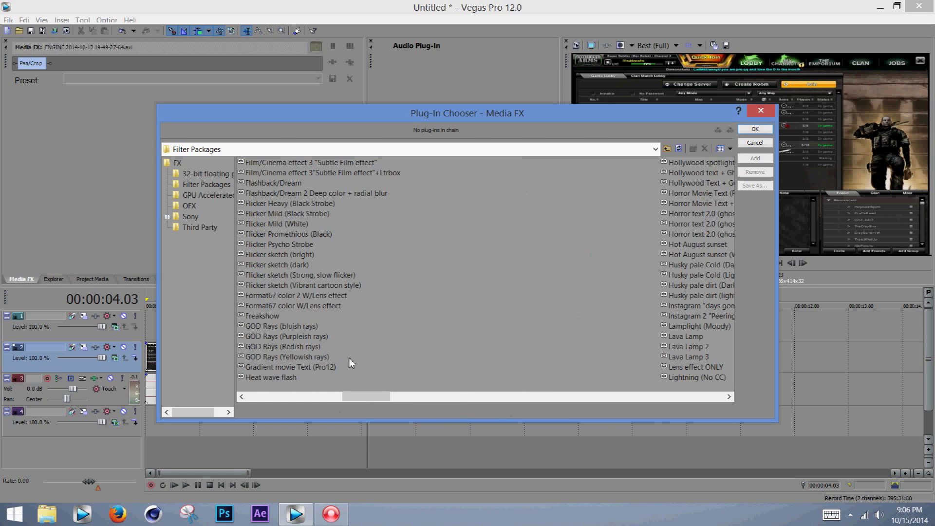
pyautogui.moveTo(343, 400); pyautogui.dragTo(282, 403)
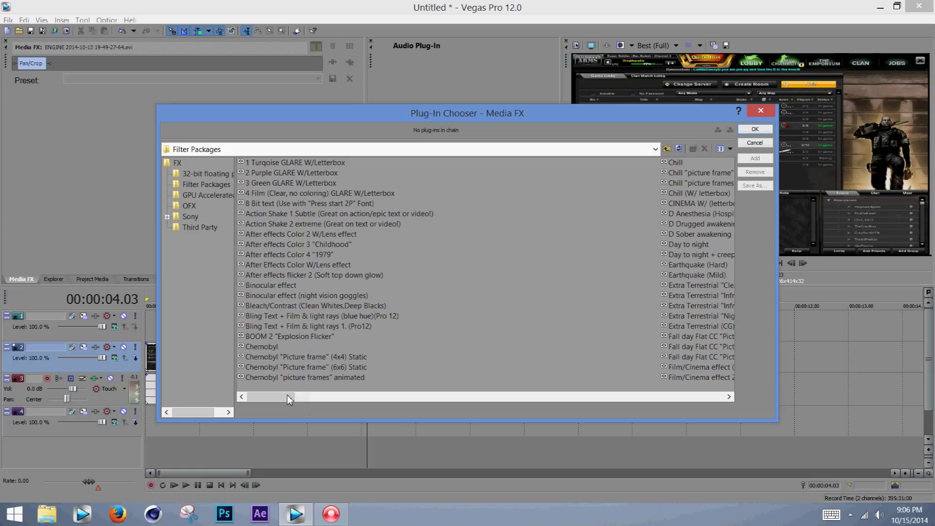
pyautogui.click(279, 287)
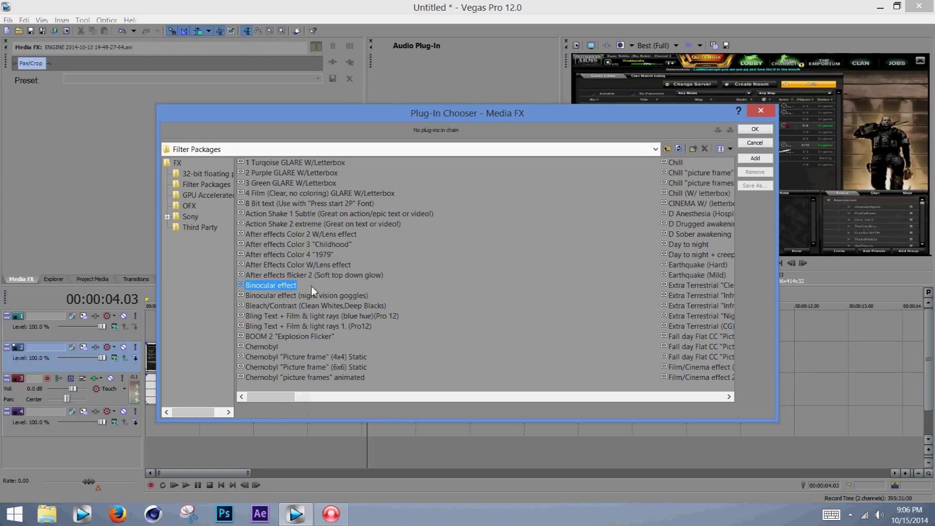
pyautogui.click(762, 130)
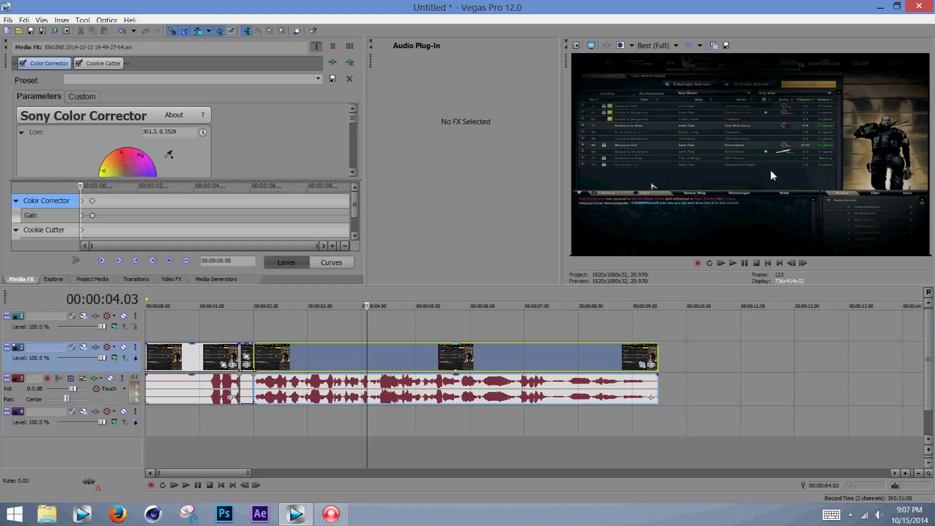
# - Play the clip with the Binocular effect, pause at 00:00:05.11 and remove the effect
pyautogui.click(733, 266)
pyautogui.press('Return')
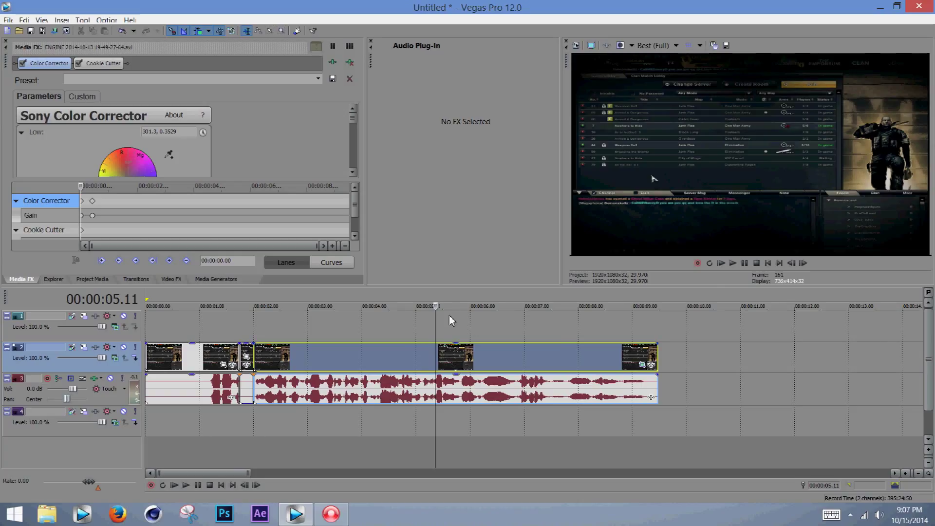
pyautogui.hotkey('ctrl', 'F4')
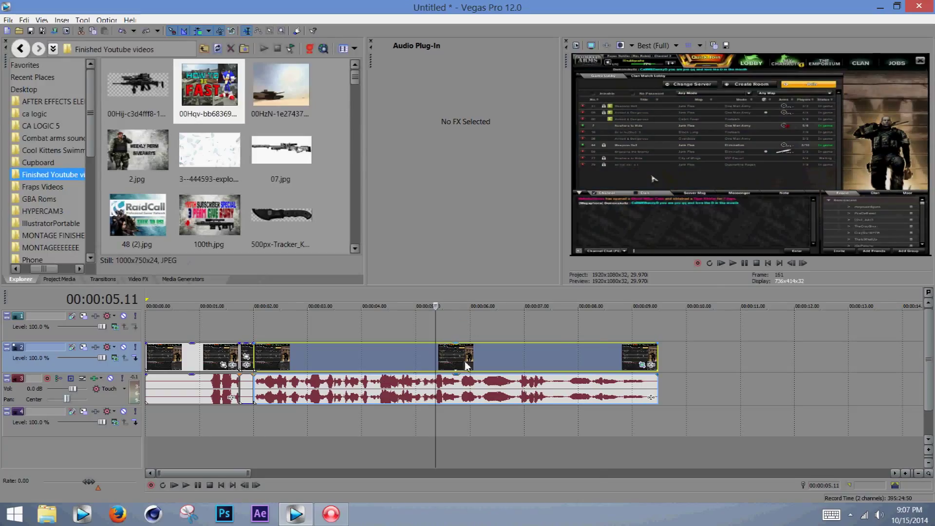
# - Apply the Action Shake 2 extreme package as Video Event FX to the last video segment and play it briefly
pyautogui.rightClick(463, 365)
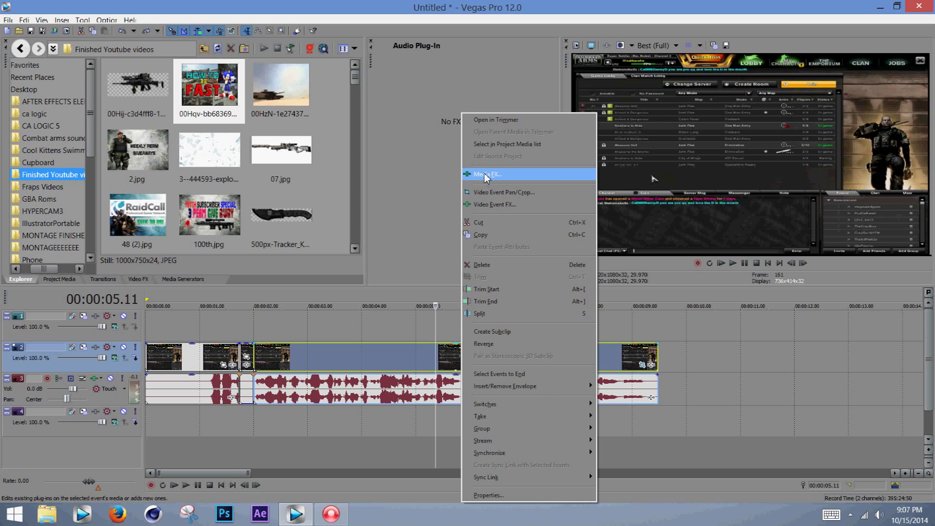
pyautogui.click(497, 206)
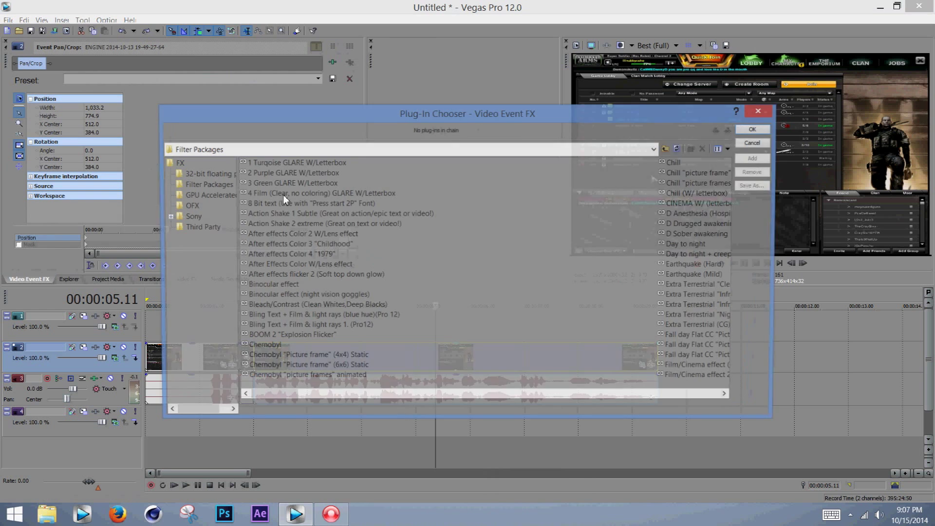
pyautogui.click(281, 225)
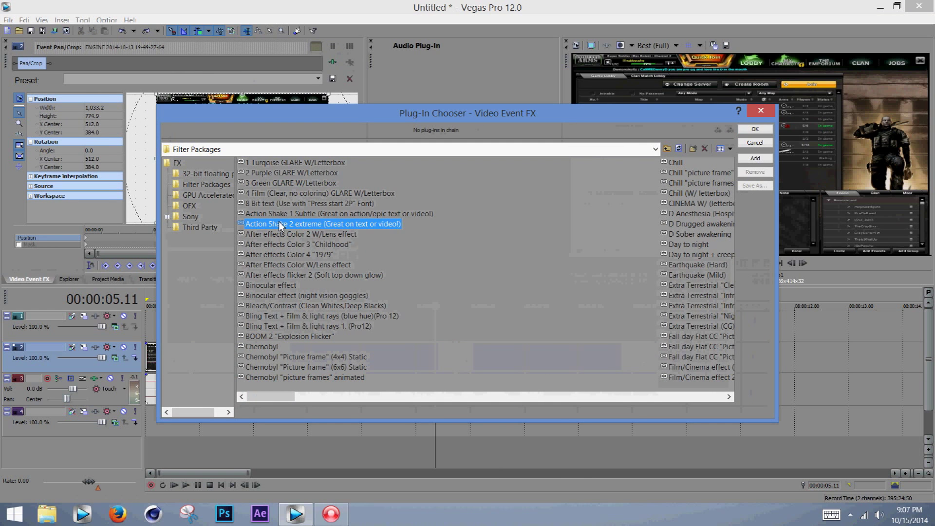
pyautogui.click(762, 129)
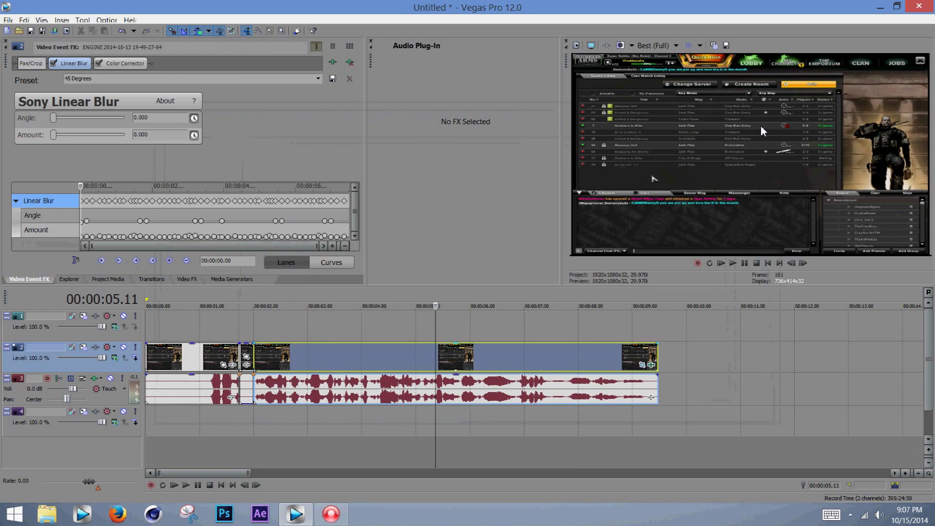
pyautogui.click(733, 264)
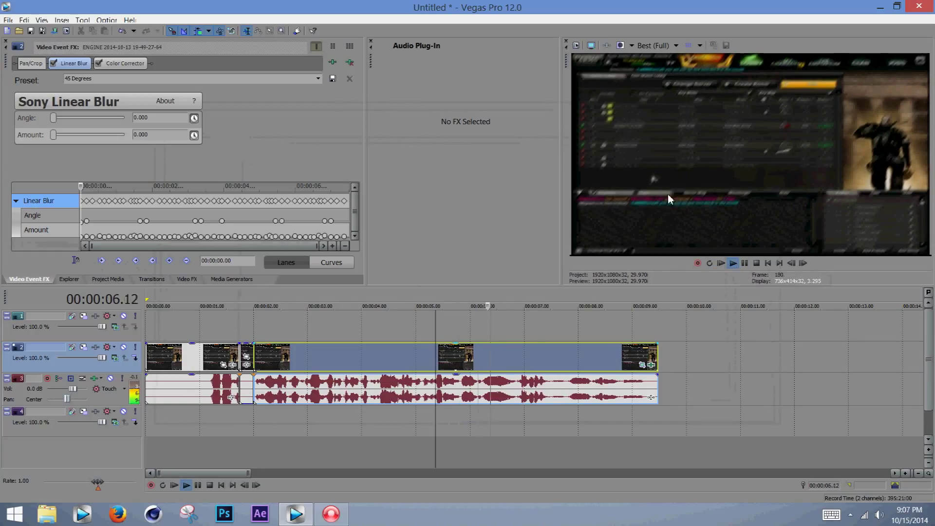
pyautogui.click(745, 263)
# - Set the preview quality to Draft (Quarter) and play the timeline from 00:00:03.18
pyautogui.click(341, 302)
pyautogui.click(665, 44)
pyautogui.moveTo(661, 61)
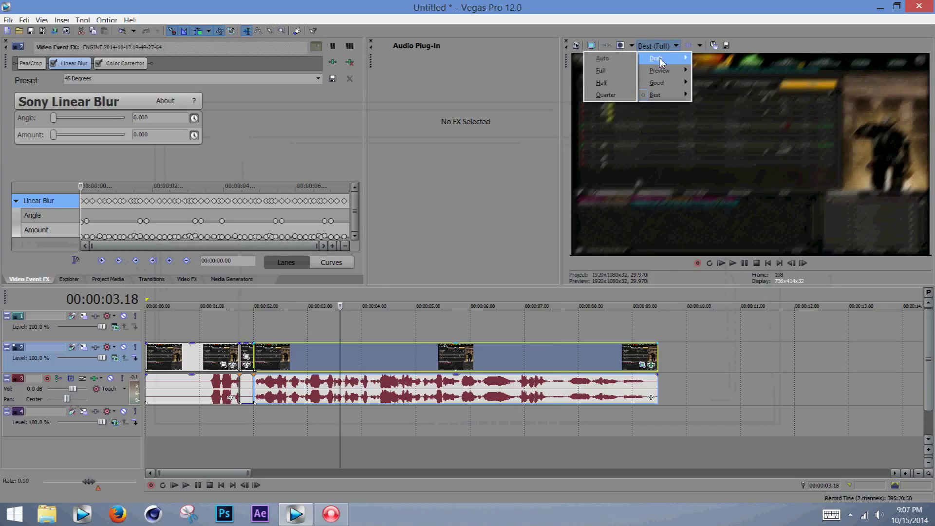
pyautogui.click(609, 94)
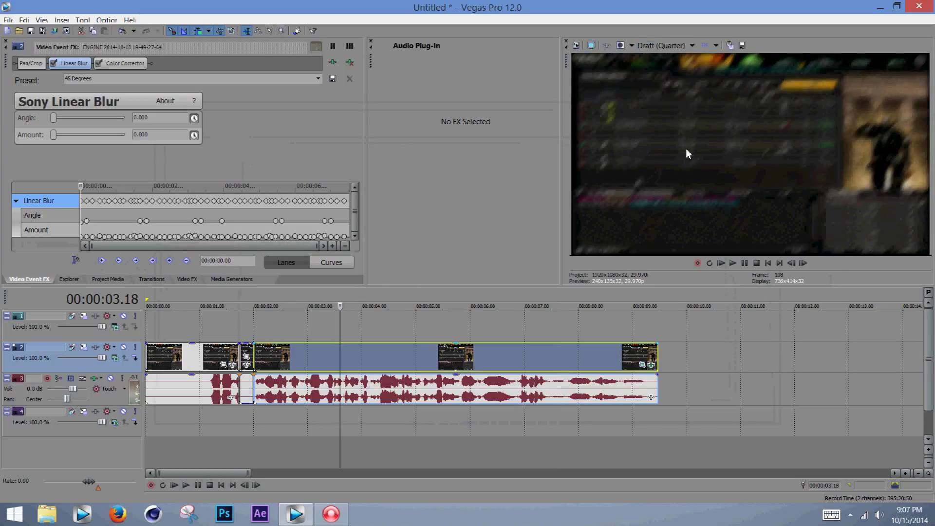
pyautogui.click(733, 263)
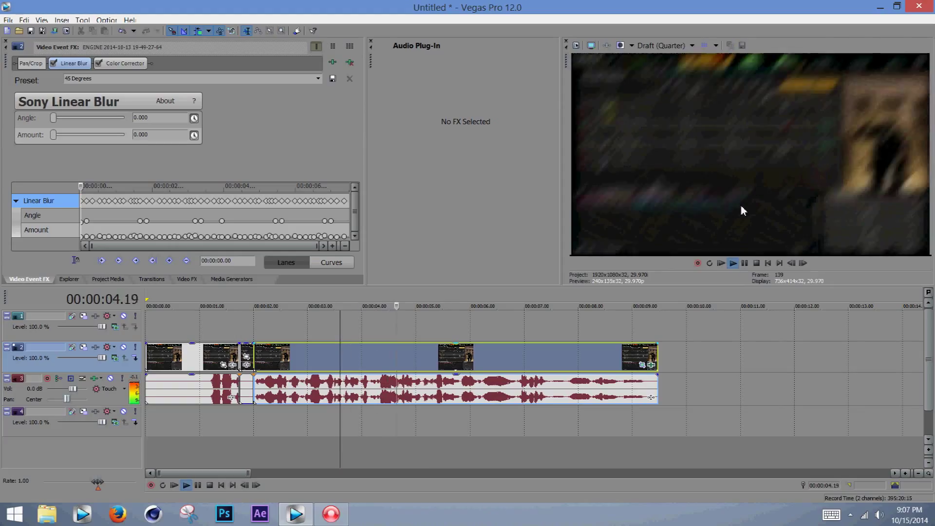
pyautogui.click(745, 263)
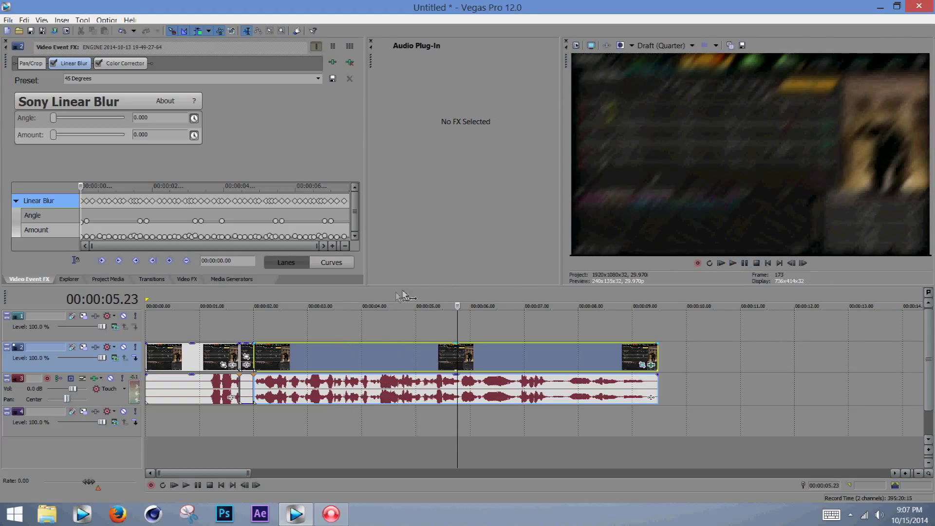
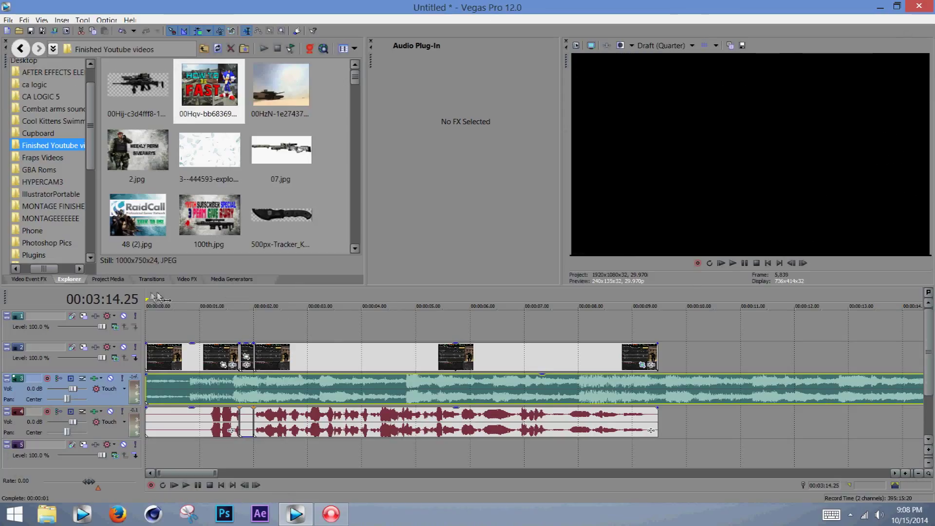
# - Play the timeline to hear the music track together with the clip's own audio
pyautogui.click(158, 296)
pyautogui.click(733, 263)
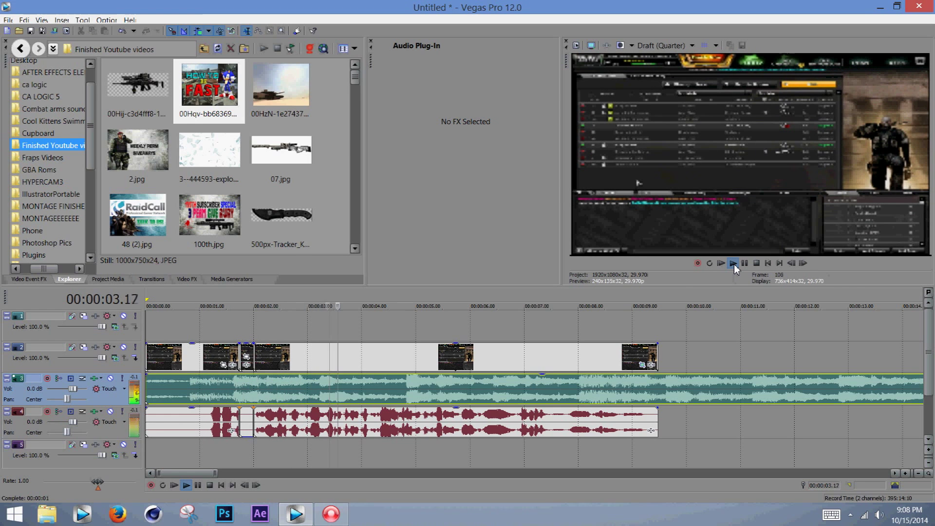
pyautogui.click(745, 265)
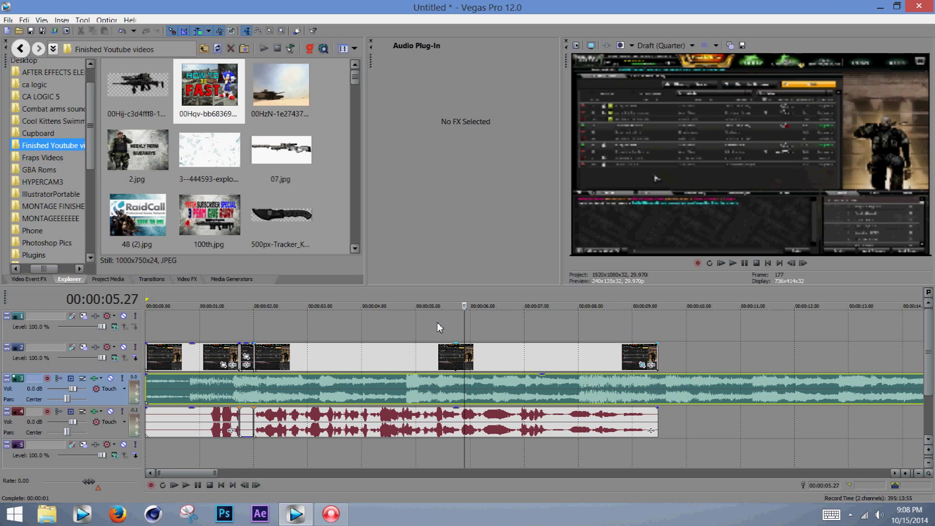
pyautogui.press('space')
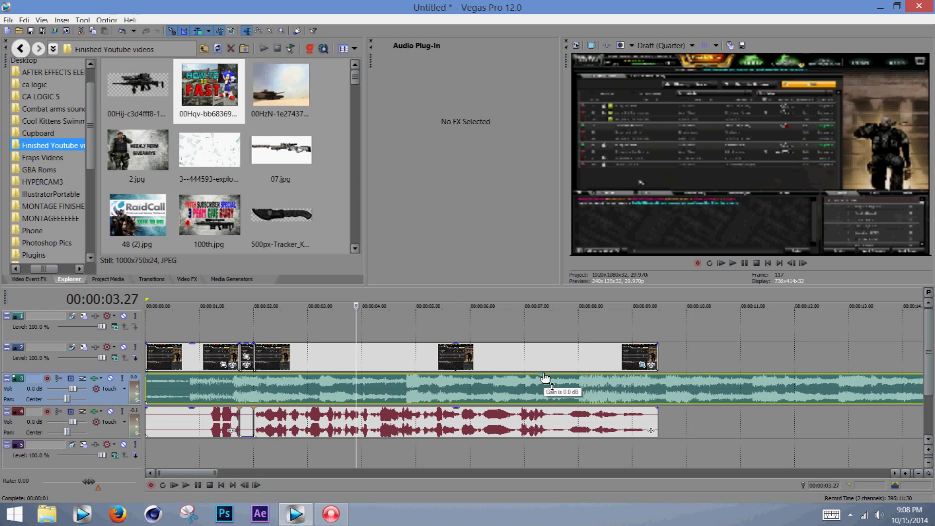
# - Lower the music event's gain strongly and play the mix from 00:00:02.04
pyautogui.moveTo(545, 379); pyautogui.dragTo(548, 400)
pyautogui.click(260, 299)
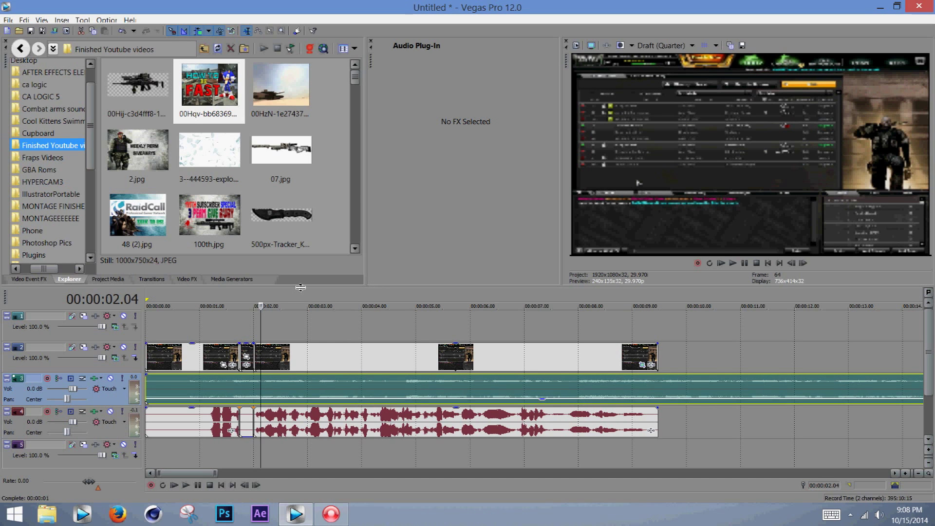
pyautogui.click(733, 263)
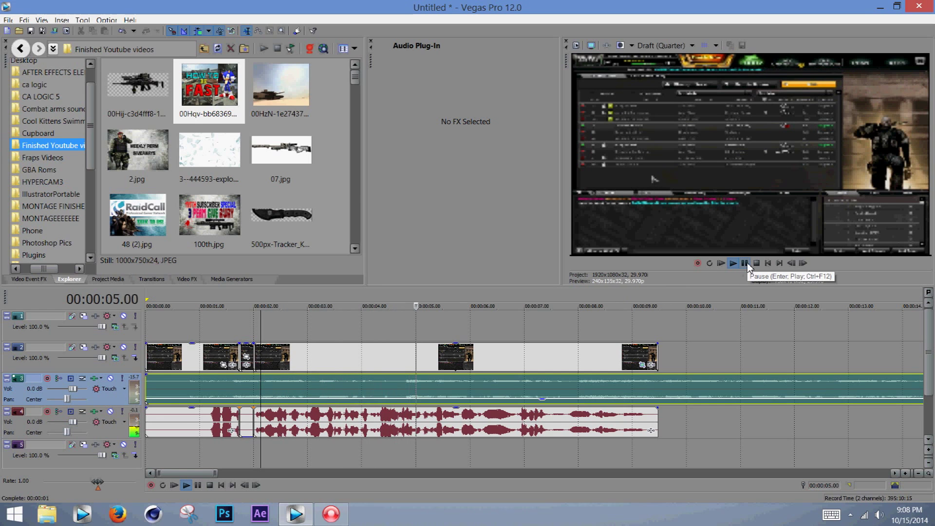
pyautogui.click(745, 263)
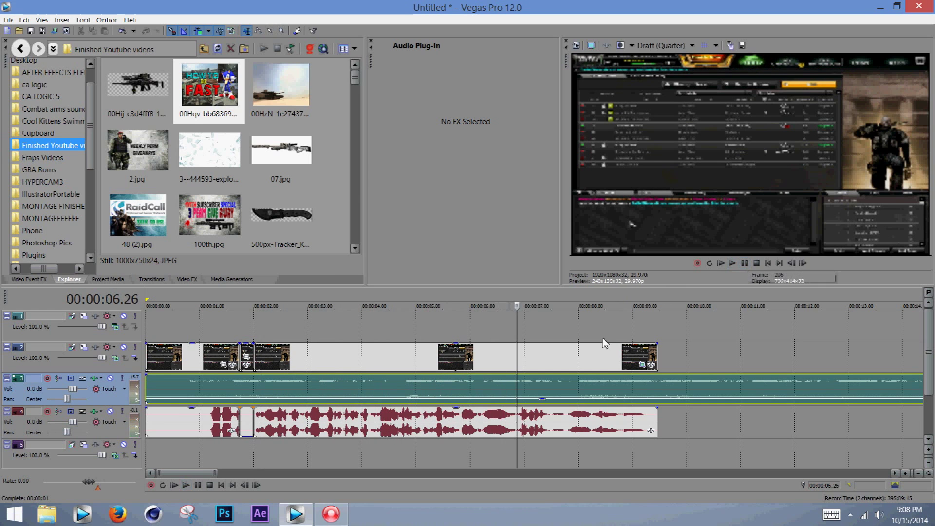
# - Fine-tune the music event's gain, reduce the last clip audio segment's gain, and play the mix from 00:00:03.14
pyautogui.click(403, 300)
pyautogui.click(379, 300)
pyautogui.click(334, 300)
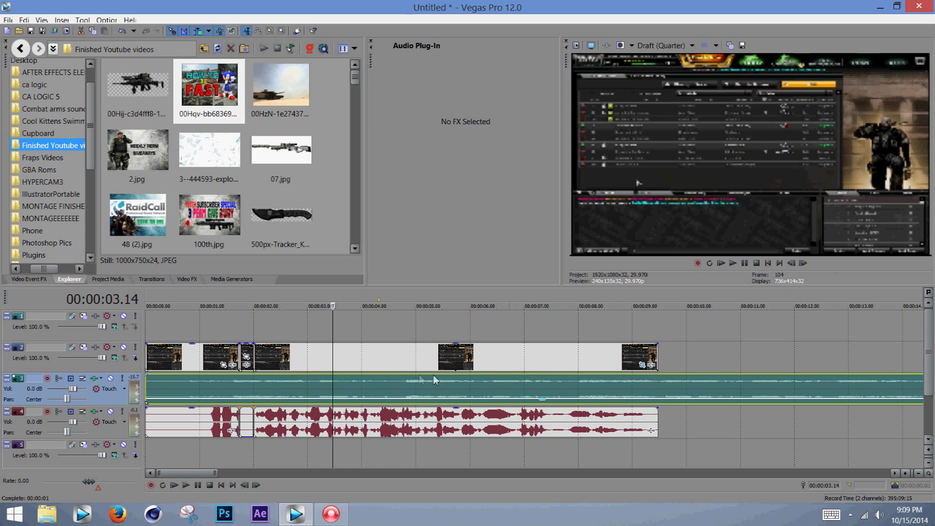
pyautogui.moveTo(542, 399)
pyautogui.mouseDown()
pyautogui.moveTo(547, 390)
pyautogui.moveTo(545, 400)
pyautogui.mouseUp()
pyautogui.moveTo(457, 408); pyautogui.dragTo(466, 432)
pyautogui.click(733, 264)
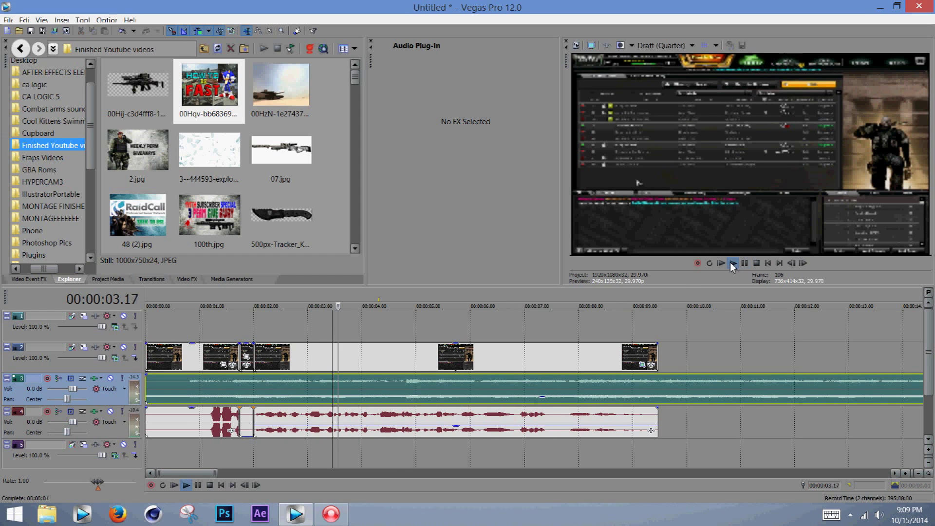
# - Stop playback, place the 00Hij-c3d4fff8 rifle PNG on the empty track above the gameplay clip, and move the playhead to 00:00:04.25
pyautogui.click(745, 264)
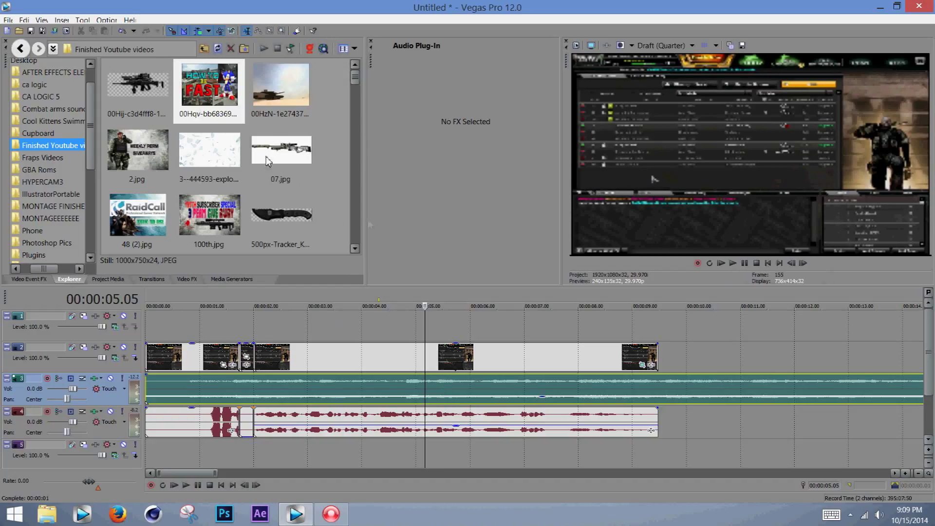
pyautogui.click(150, 92)
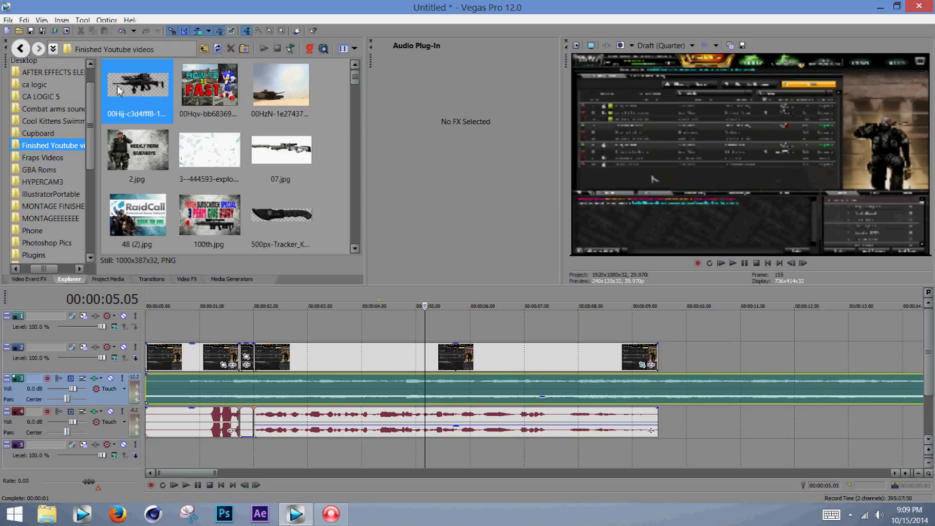
pyautogui.moveTo(159, 109); pyautogui.dragTo(336, 326)
pyautogui.click(407, 299)
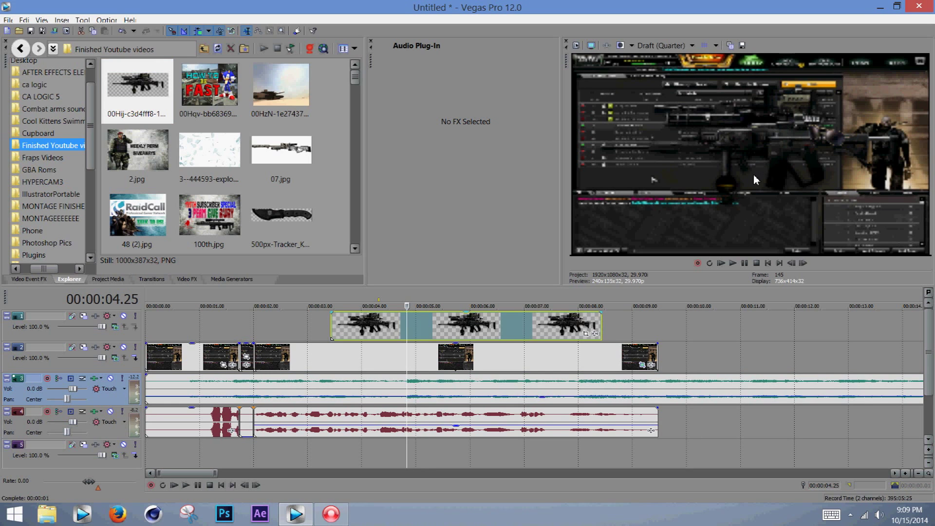
# - In the rifle image's Pan/Crop, enlarge the crop frame to about 2,456.6 × 950.7 and shift its centre to about 543.7, 222.6
pyautogui.click(586, 334)
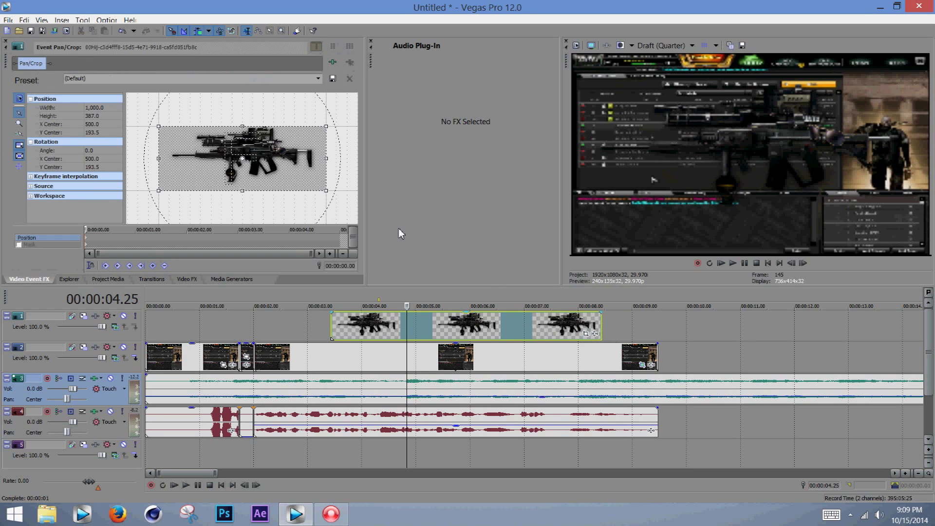
pyautogui.moveTo(329, 194); pyautogui.dragTo(449, 259)
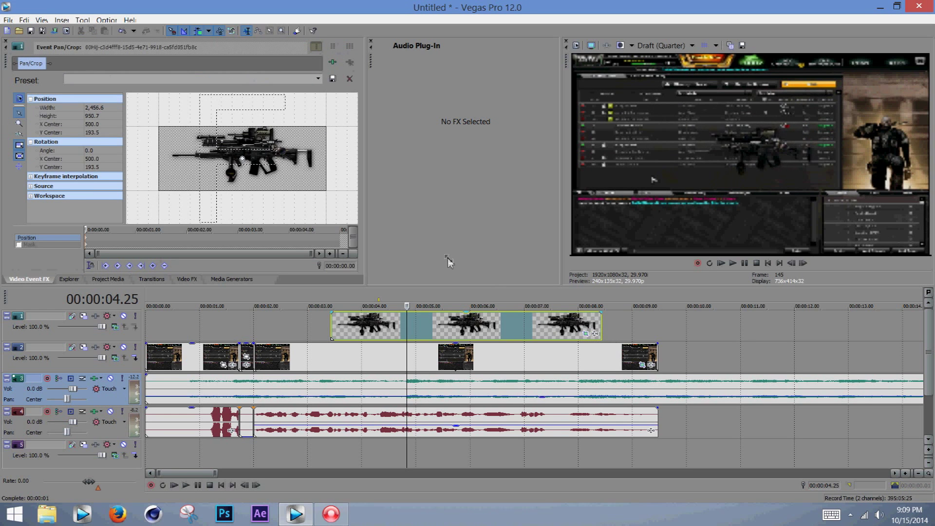
pyautogui.moveTo(279, 180)
pyautogui.mouseDown()
pyautogui.moveTo(378, 89)
pyautogui.moveTo(332, 117)
pyautogui.moveTo(318, 157)
pyautogui.moveTo(334, 146)
pyautogui.moveTo(381, 72)
pyautogui.moveTo(338, 142)
pyautogui.moveTo(285, 185)
pyautogui.mouseUp()
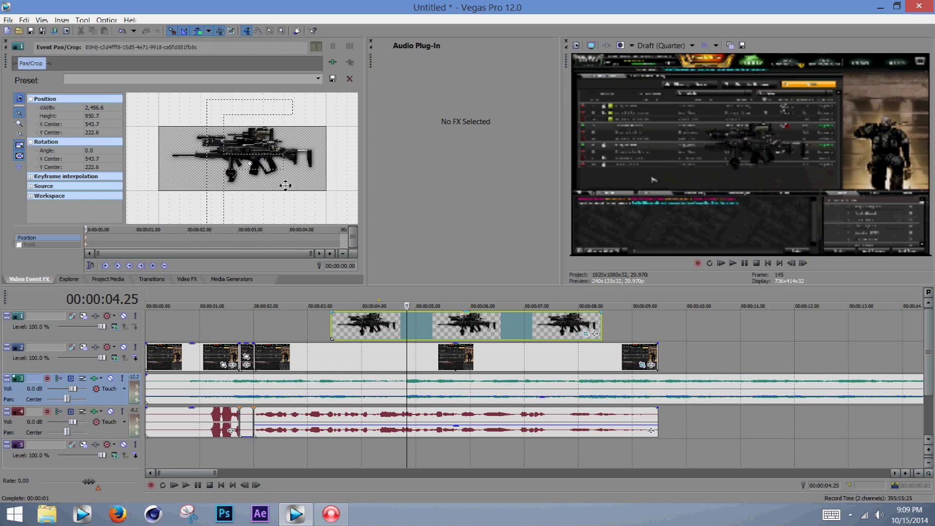
# - Disable Maintain aspect ratio in the rifle event's properties and set the preview quality to Best (Full)
pyautogui.rightClick(435, 330)
pyautogui.click(487, 493)
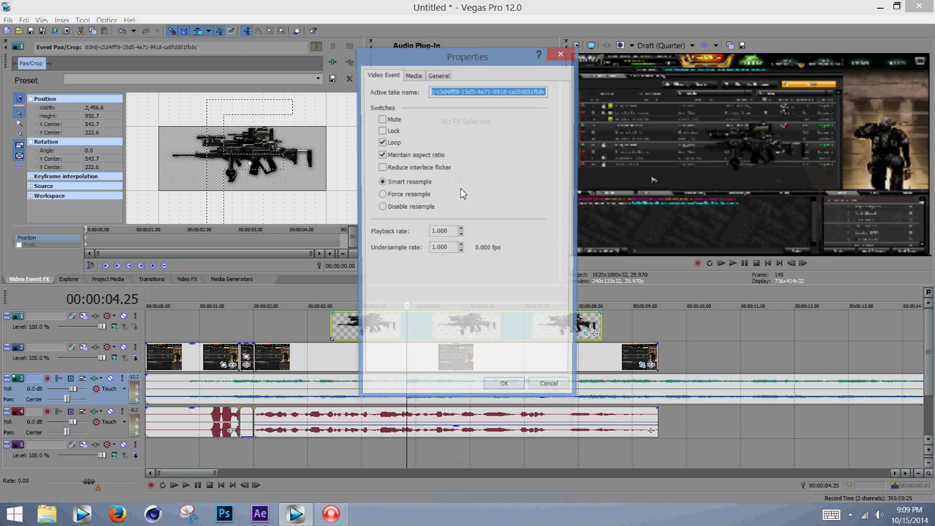
pyautogui.click(386, 158)
pyautogui.click(505, 392)
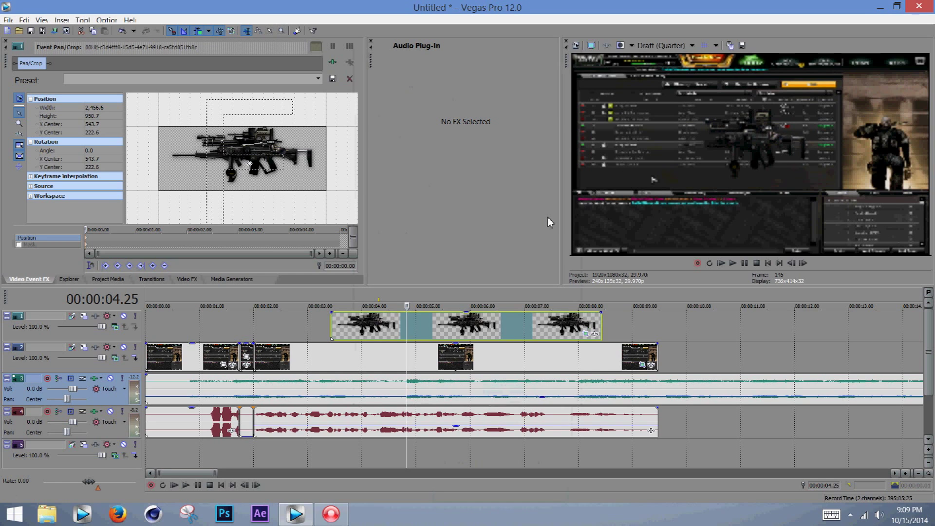
pyautogui.click(673, 47)
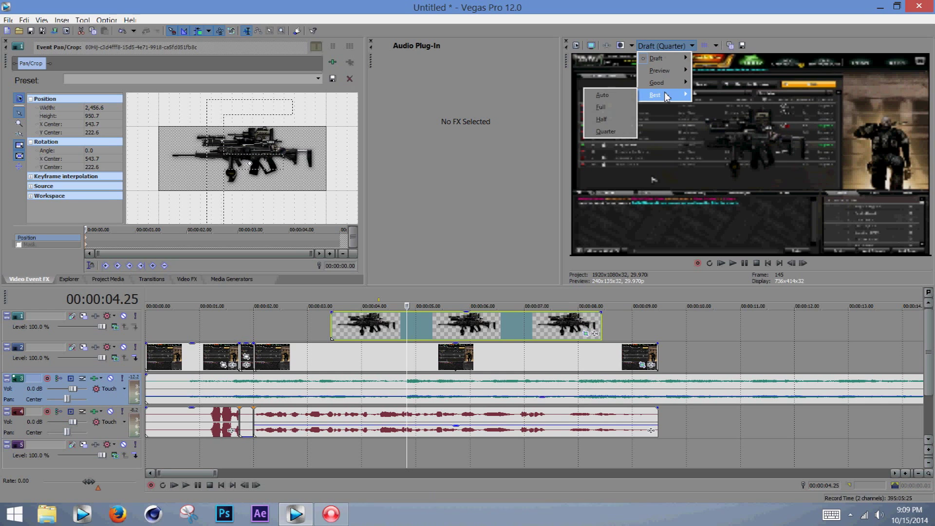
pyautogui.click(606, 107)
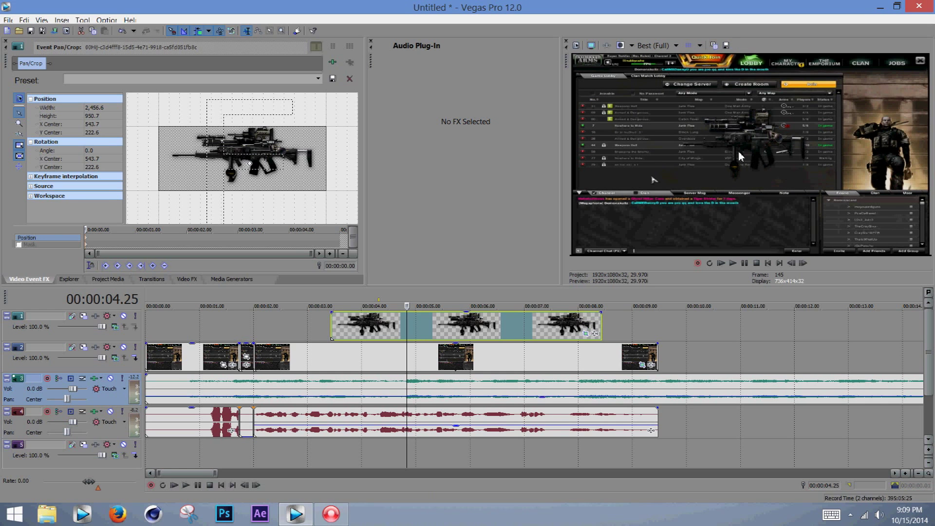
# - Animate the rifle's Pan/Crop from centre about 1,399.1, 376.6 at the start to about -2,527.1, -820.9 at 00:00:04.22
pyautogui.scroll(-6, 316, 181)
pyautogui.moveTo(315, 186); pyautogui.dragTo(323, 198)
pyautogui.moveTo(273, 182); pyautogui.dragTo(320, 187)
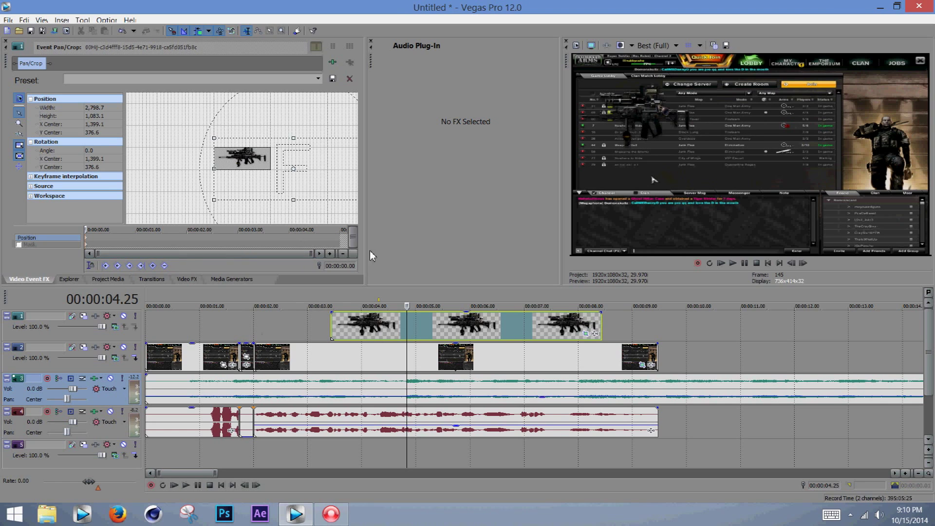
pyautogui.moveTo(310, 200); pyautogui.dragTo(88, 121)
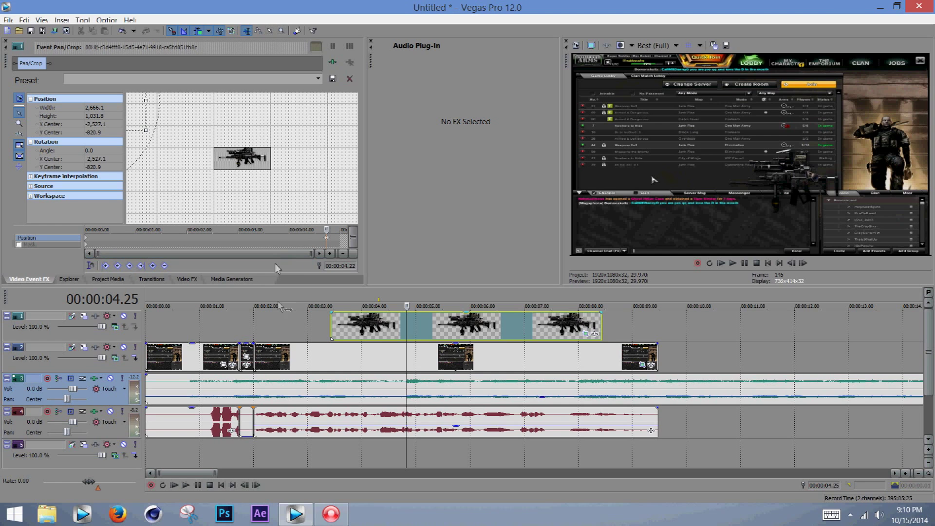
# - Play the timeline from 00:00:02.03 to check the rifle image's movement across the frame
pyautogui.click(261, 333)
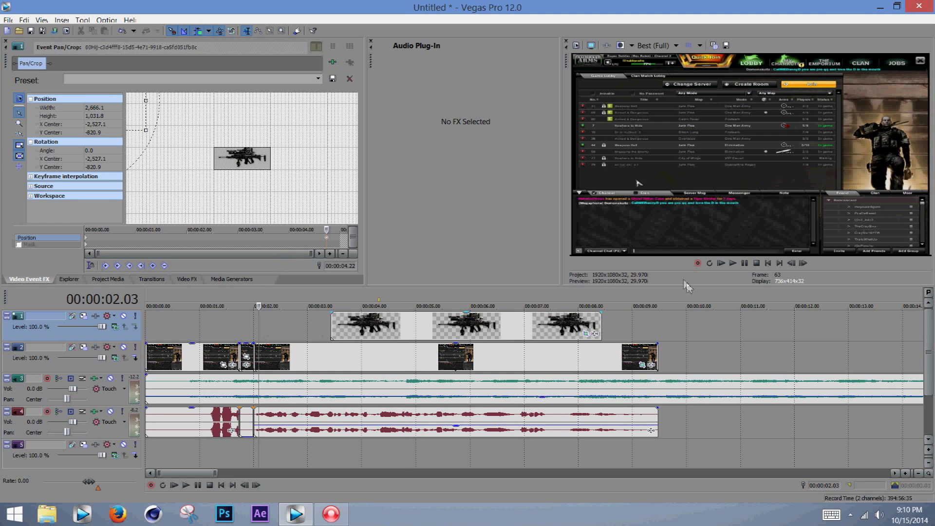
pyautogui.click(733, 263)
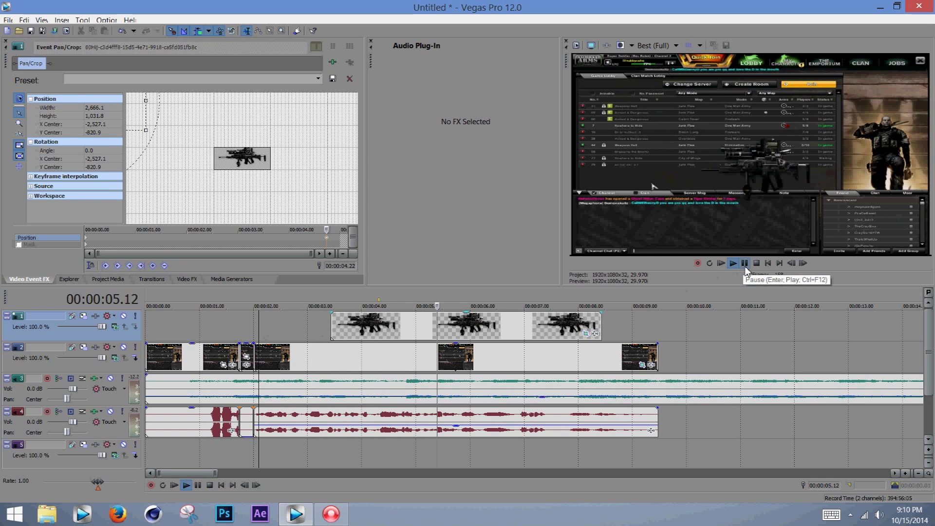
pyautogui.click(746, 269)
# - Set the preview quality to Draft (Quarter) and play the rifle animation from the start of its event
pyautogui.click(643, 46)
pyautogui.moveTo(652, 60)
pyautogui.click(701, 95)
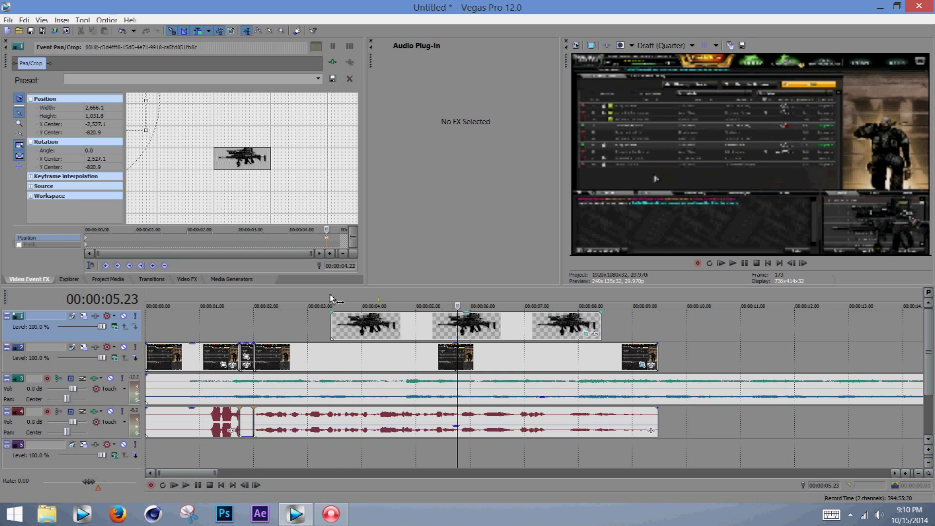
pyautogui.click(330, 300)
pyautogui.click(735, 264)
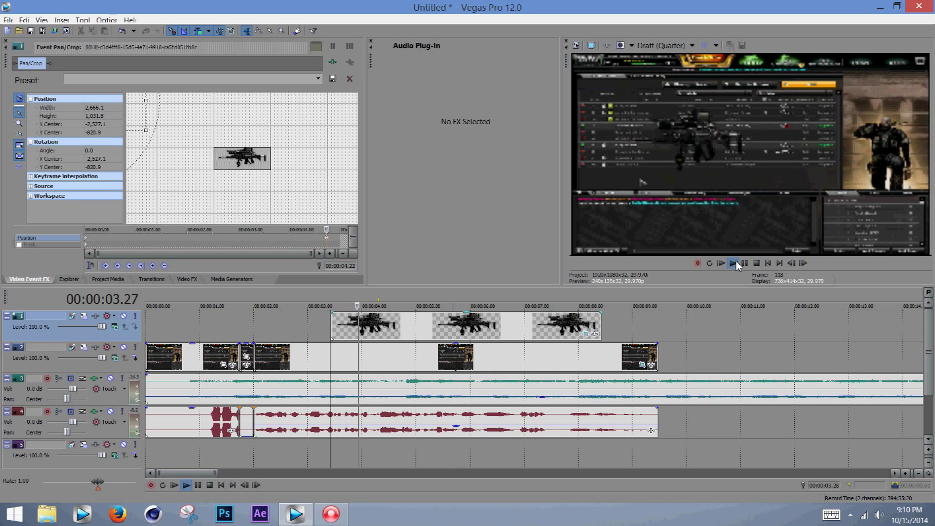
pyautogui.click(745, 263)
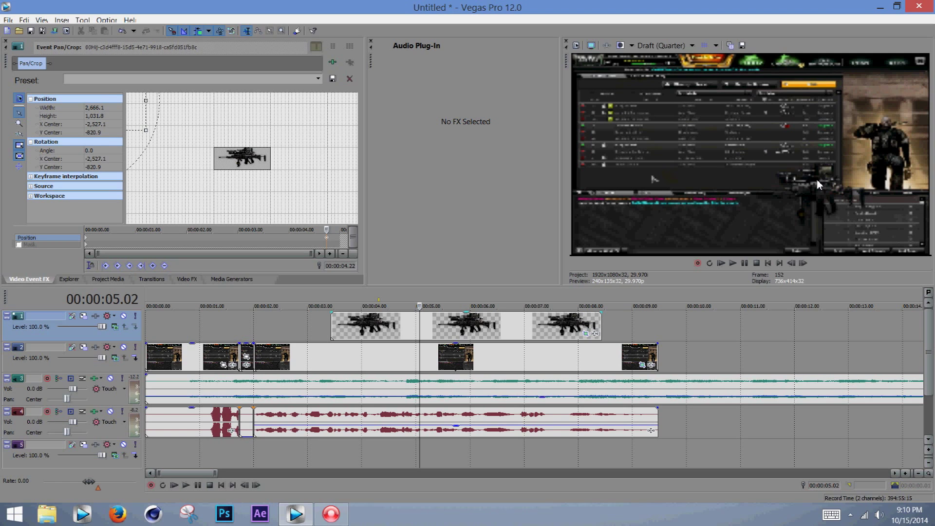
# - Set the preview quality to Best (Full)
pyautogui.click(691, 45)
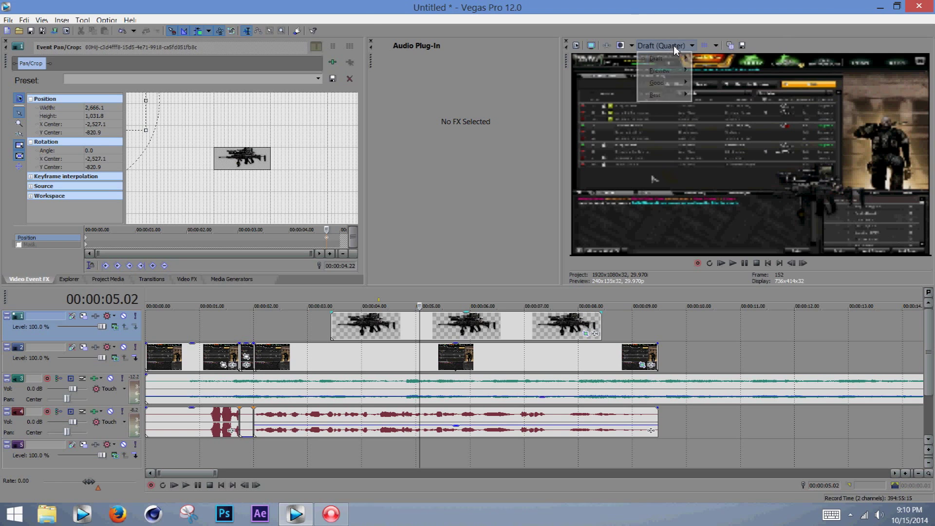
pyautogui.moveTo(657, 99)
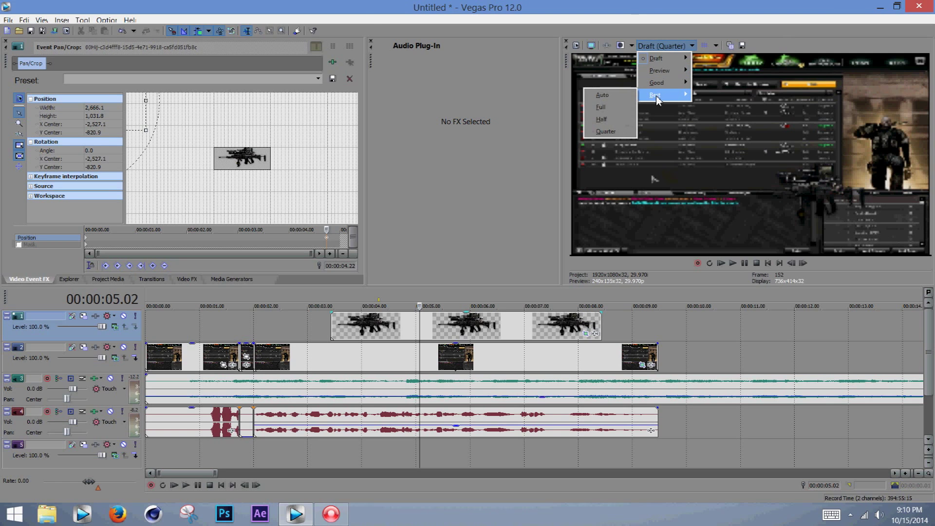
pyautogui.click(601, 107)
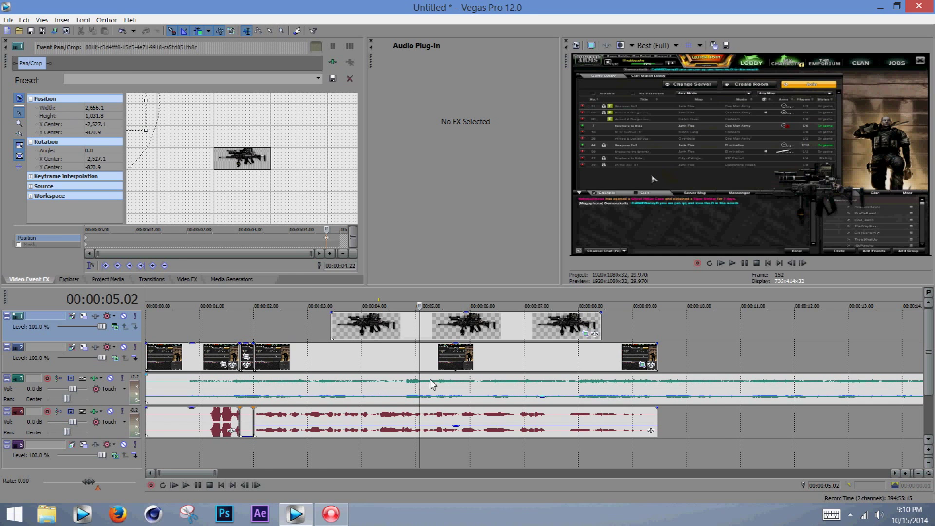
# - Trim about 00:01:05 from the end of the music event
pyautogui.scroll(-6, 587, 380)
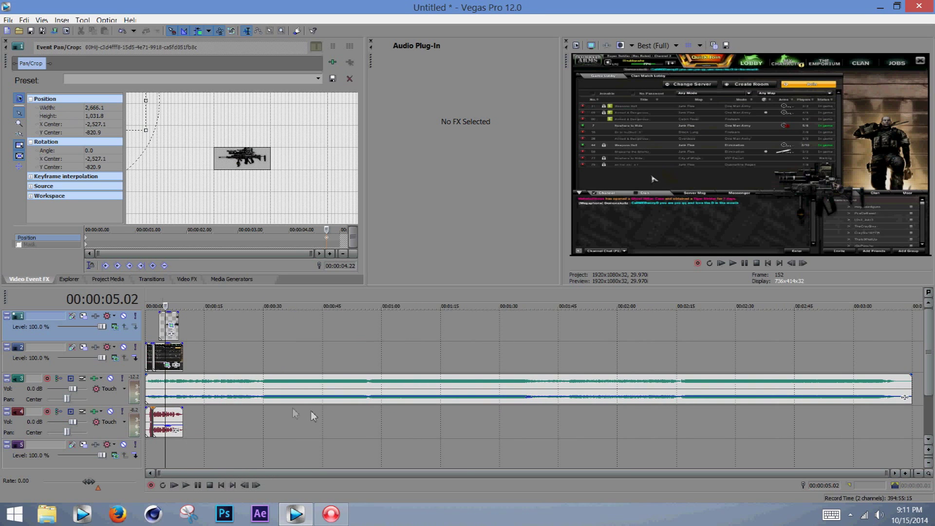
pyautogui.scroll(-10, 276, 396)
pyautogui.moveTo(913, 388); pyautogui.dragTo(655, 397)
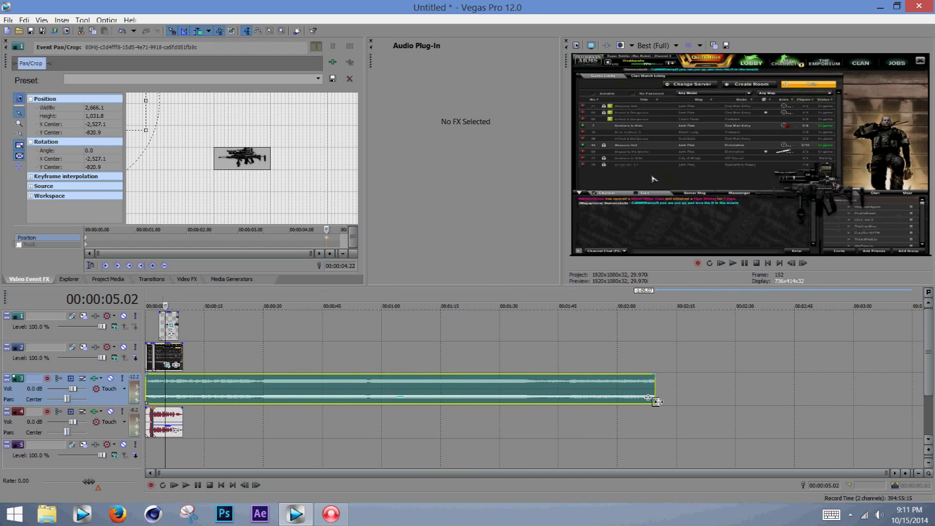
# - Play the music event from about 00:00:45 to find a suitable starting point
pyautogui.click(323, 307)
pyautogui.click(733, 263)
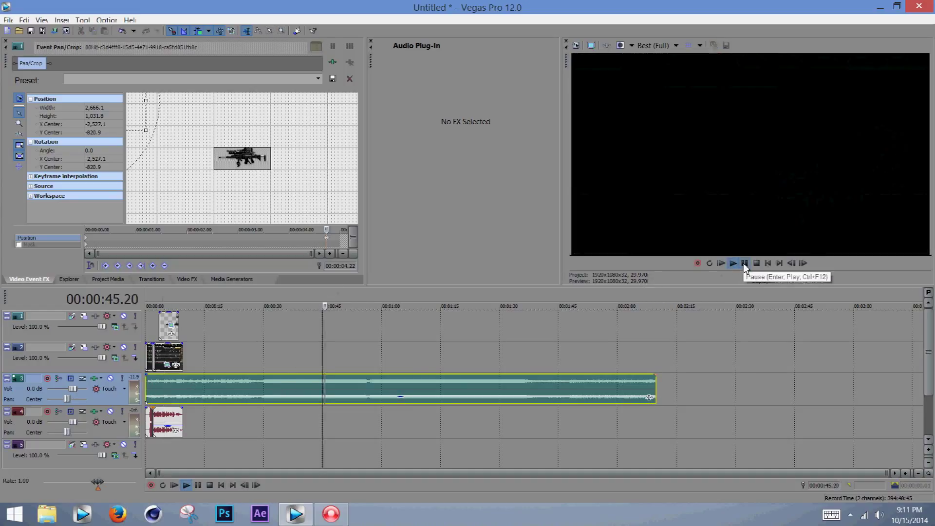
pyautogui.click(744, 264)
# - Remove the music before 00:00:43.13, starting the event at the timeline's beginning and ending it together with the gameplay clip
pyautogui.click(317, 298)
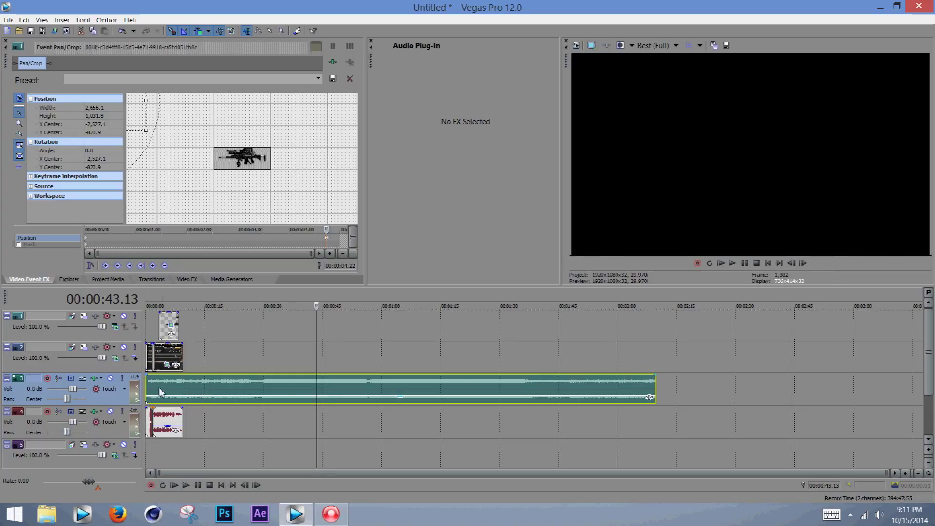
pyautogui.moveTo(150, 393); pyautogui.dragTo(186, 393)
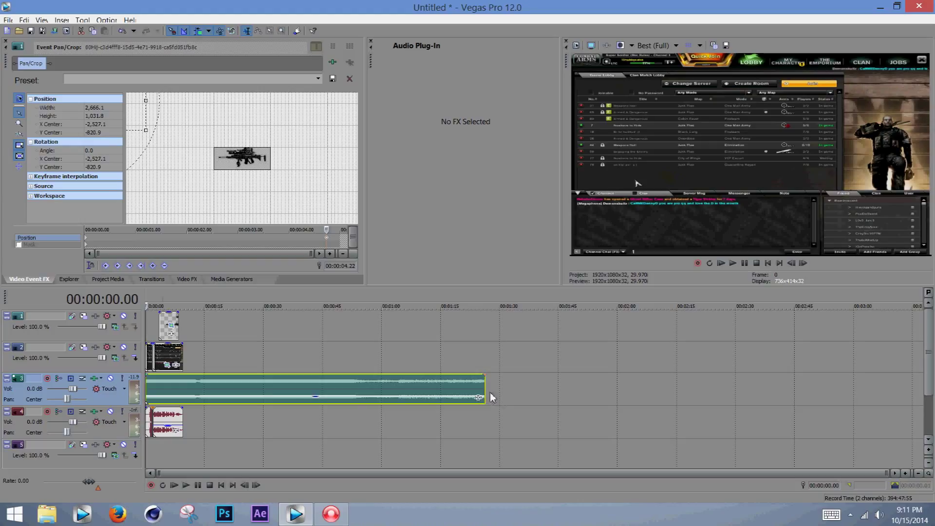
pyautogui.moveTo(483, 398); pyautogui.dragTo(183, 408)
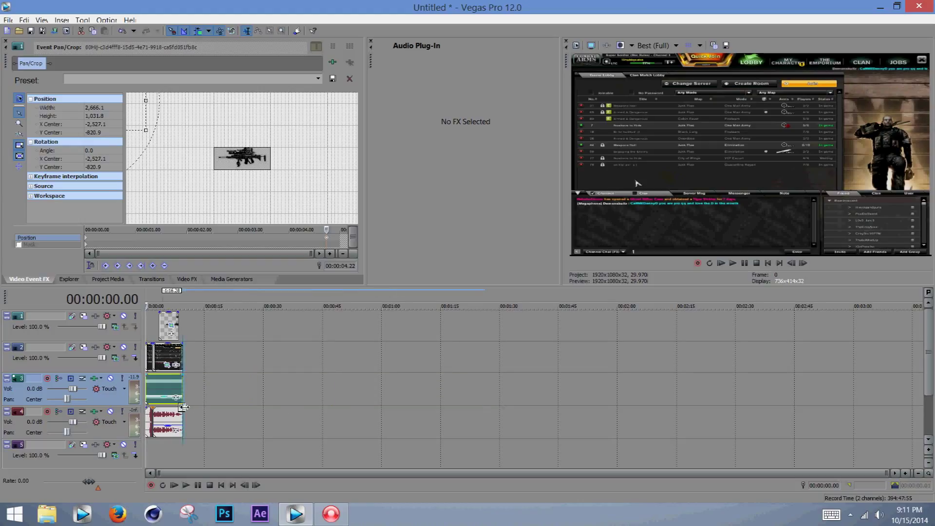
# - Play the trimmed music with the clip, lower the music event's gain, and replay the mix from 00:00:03.20
pyautogui.click(733, 263)
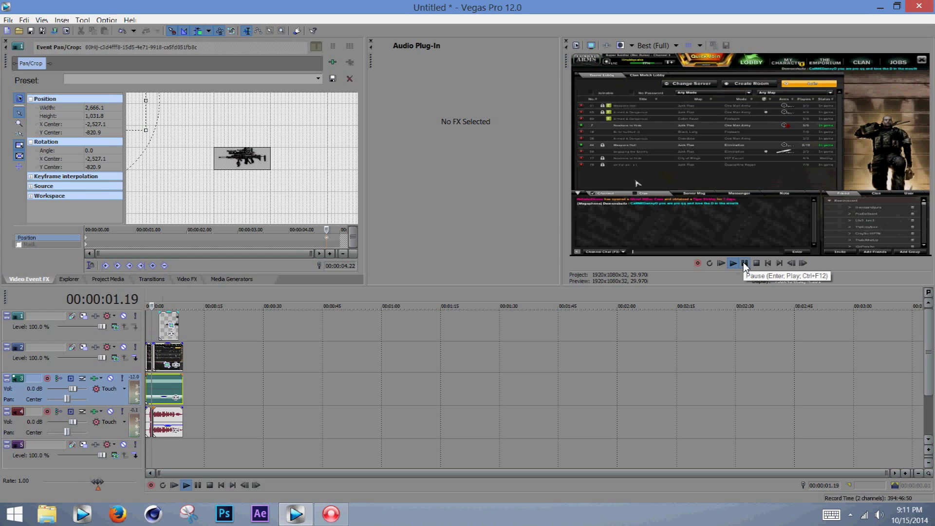
pyautogui.click(745, 263)
pyautogui.scroll(6, 332, 409)
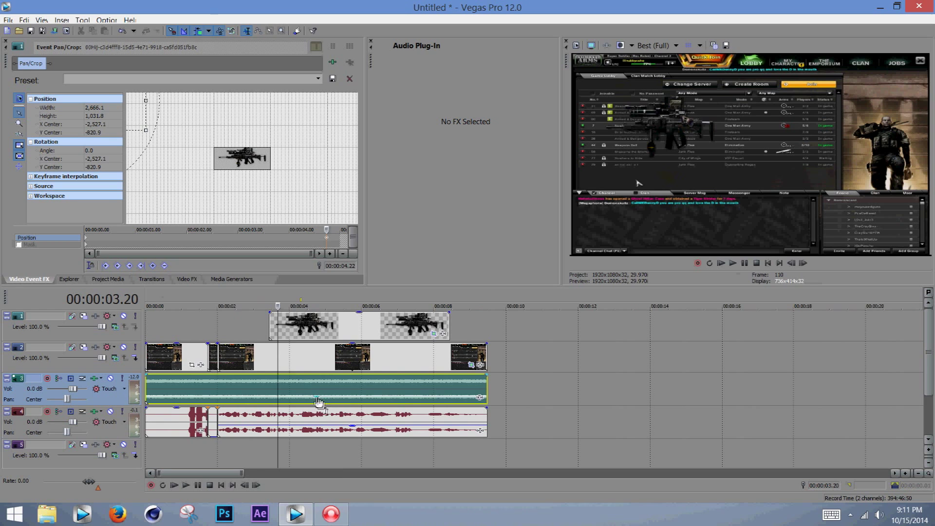
pyautogui.moveTo(316, 396); pyautogui.dragTo(316, 401)
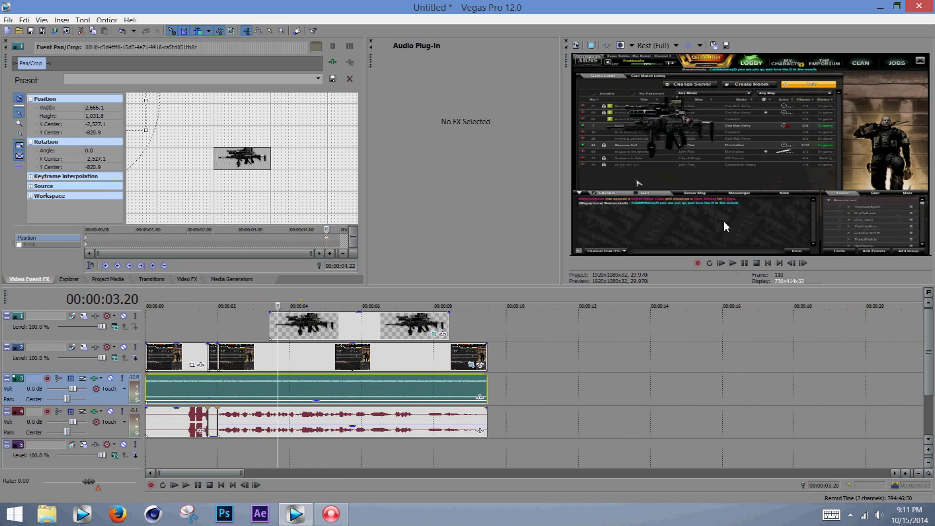
pyautogui.click(733, 263)
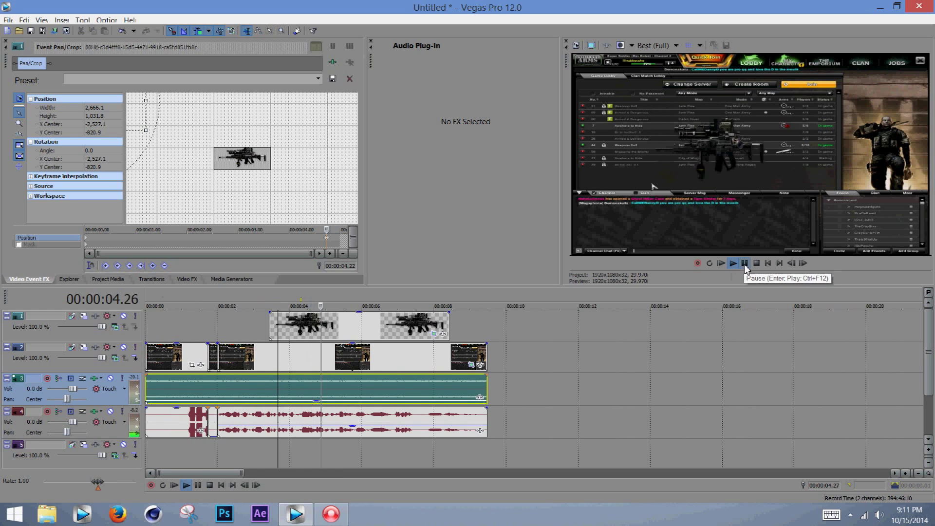
pyautogui.click(745, 263)
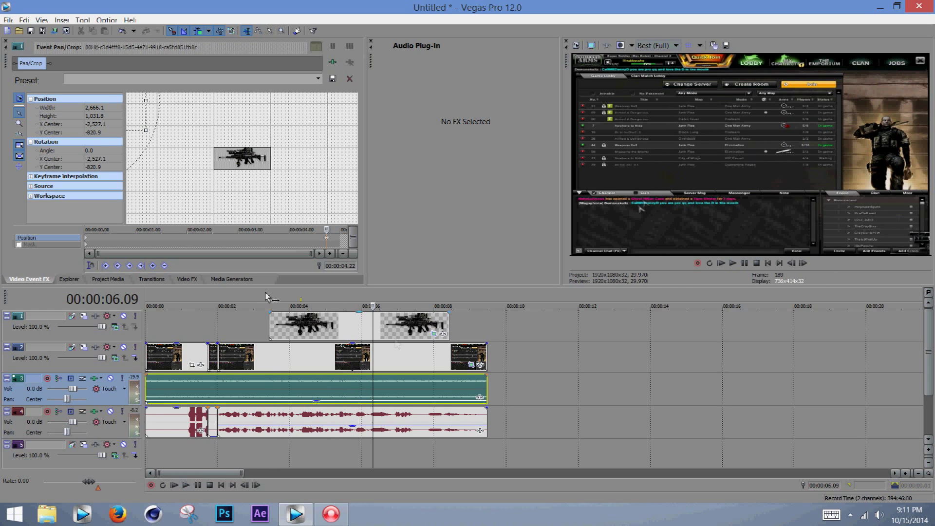
pyautogui.click(222, 299)
pyautogui.moveTo(209, 298); pyautogui.dragTo(152, 298)
pyautogui.click(208, 298)
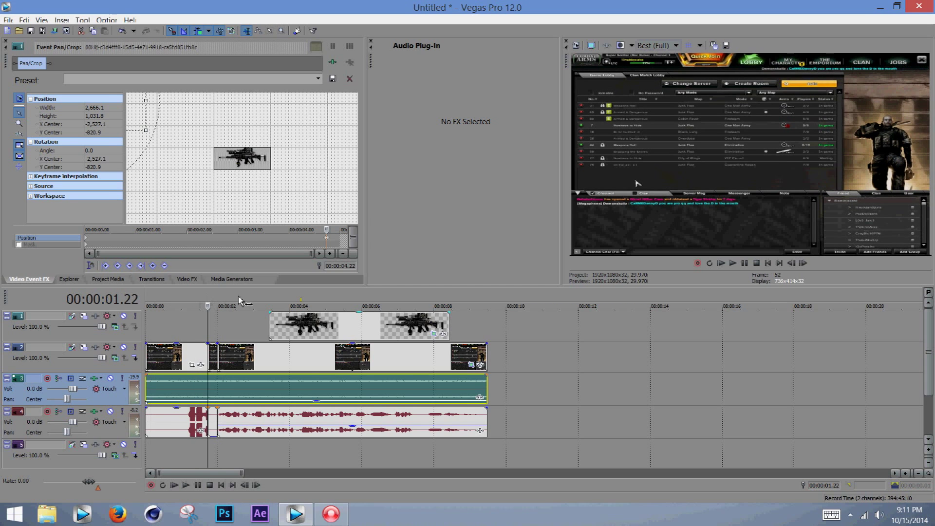
# - Try the LSD Trippin filter package as Media FX on the last gameplay clip and scrub through the clip to 00:00:04.23
pyautogui.click(306, 365)
pyautogui.rightClick(306, 365)
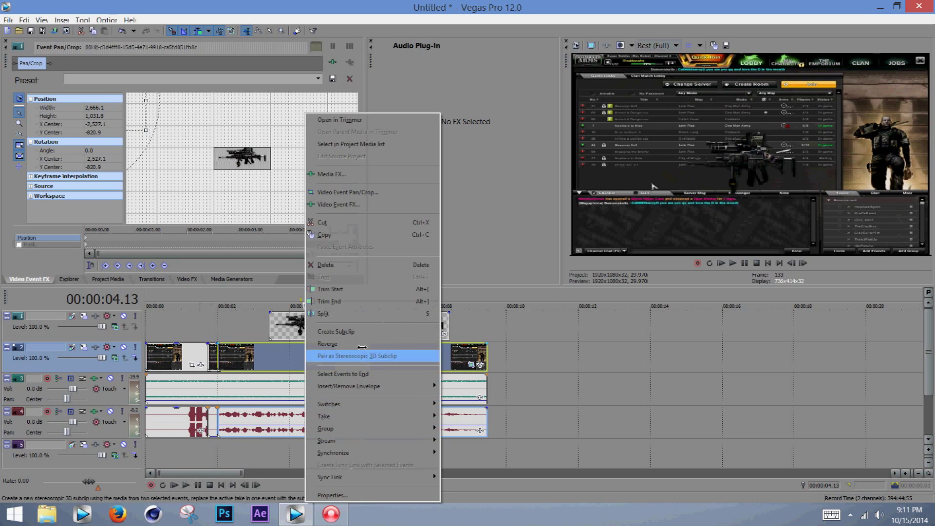
pyautogui.click(355, 176)
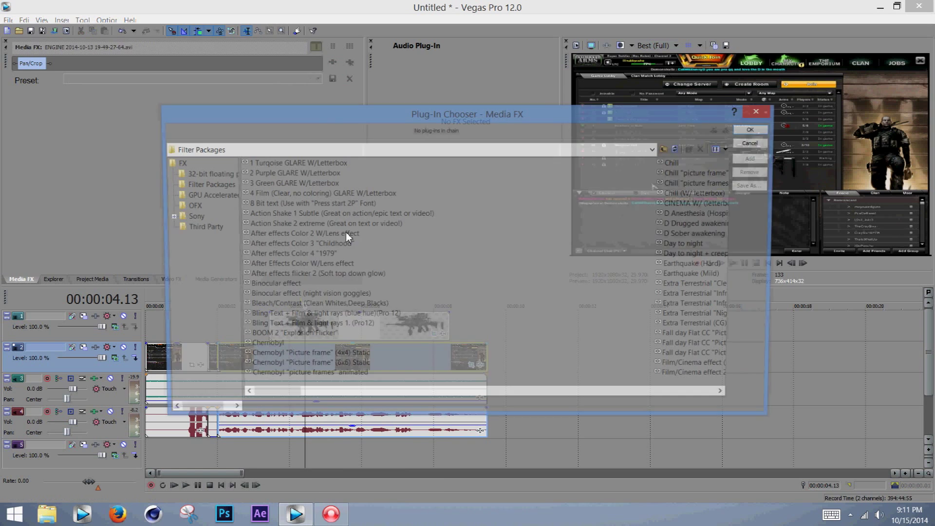
pyautogui.moveTo(321, 398); pyautogui.dragTo(462, 399)
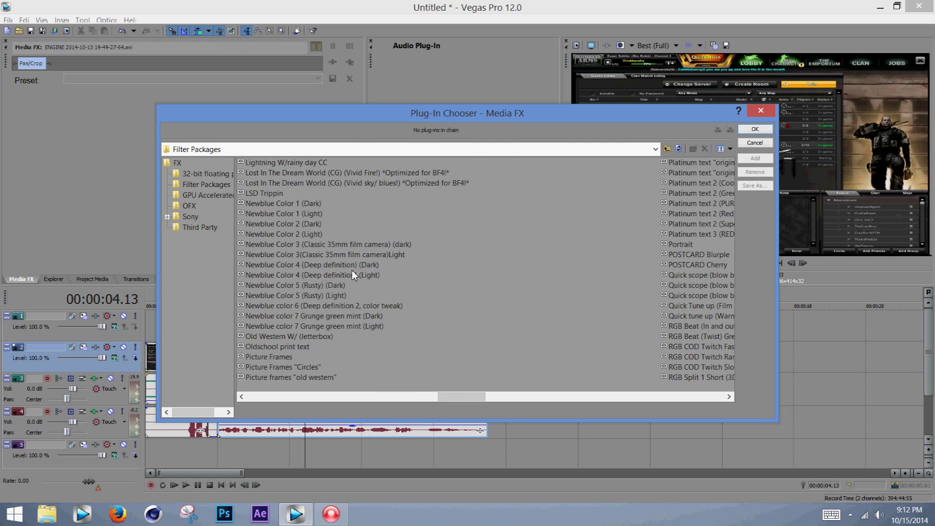
pyautogui.doubleClick(262, 193)
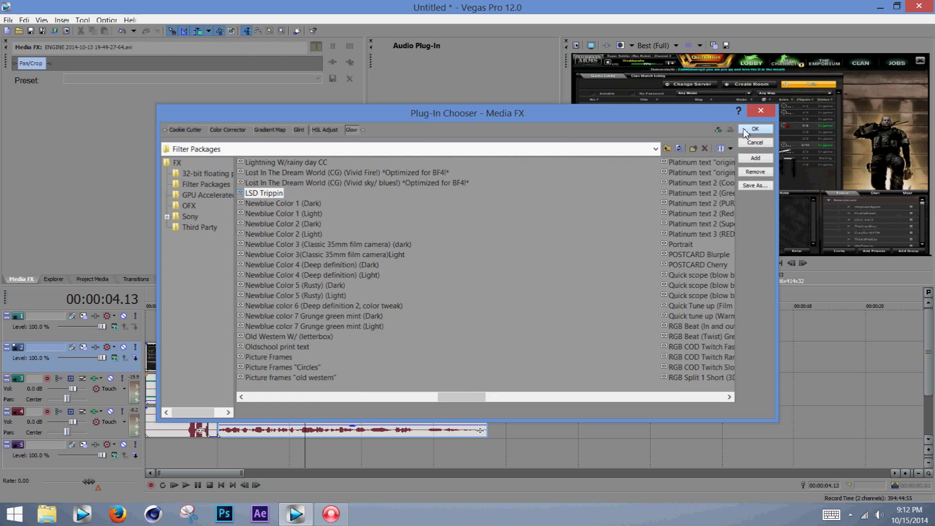
pyautogui.click(755, 129)
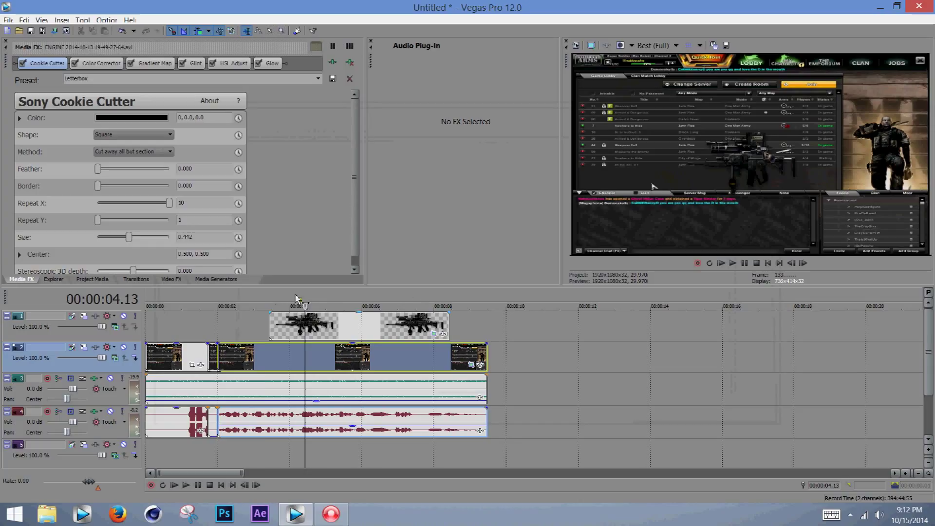
pyautogui.moveTo(266, 298); pyautogui.dragTo(319, 294)
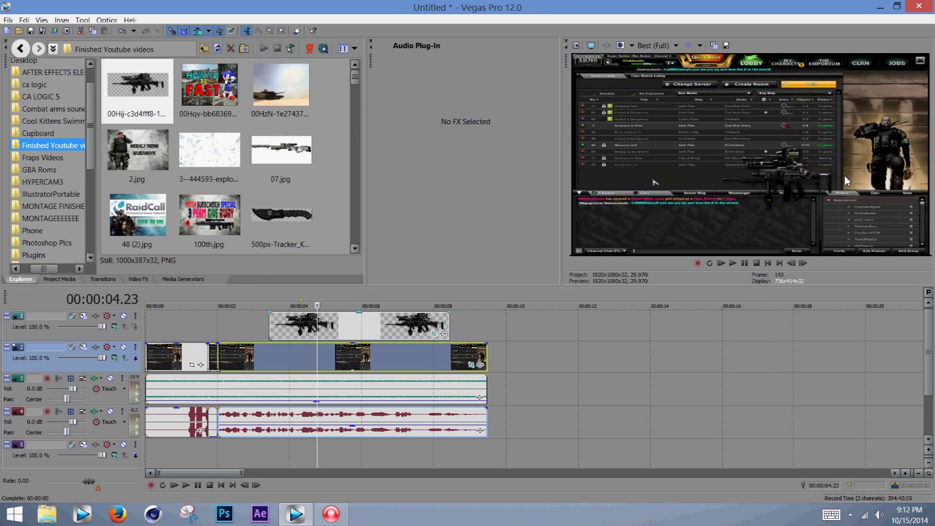
# - Set the preview quality to Draft (Quarter) and play the clip from about 00:00:03
pyautogui.click(655, 45)
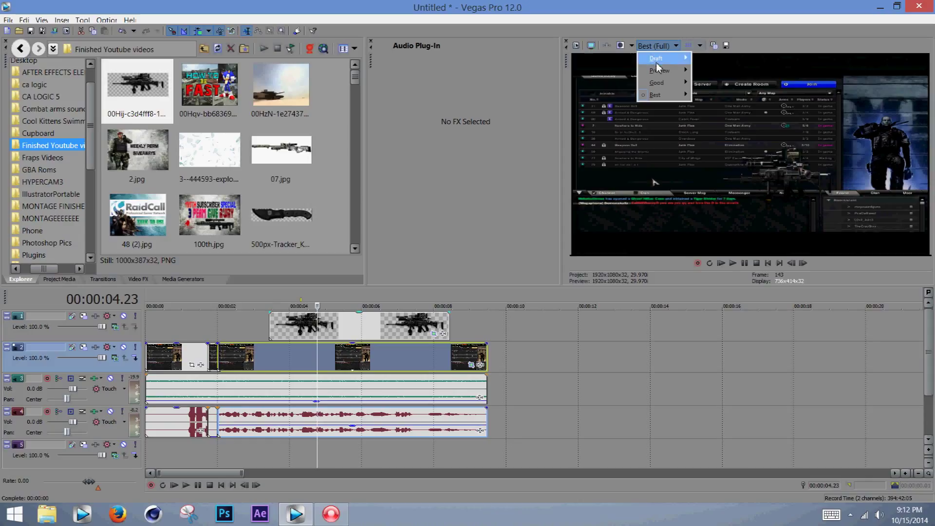
pyautogui.moveTo(657, 58)
pyautogui.click(608, 94)
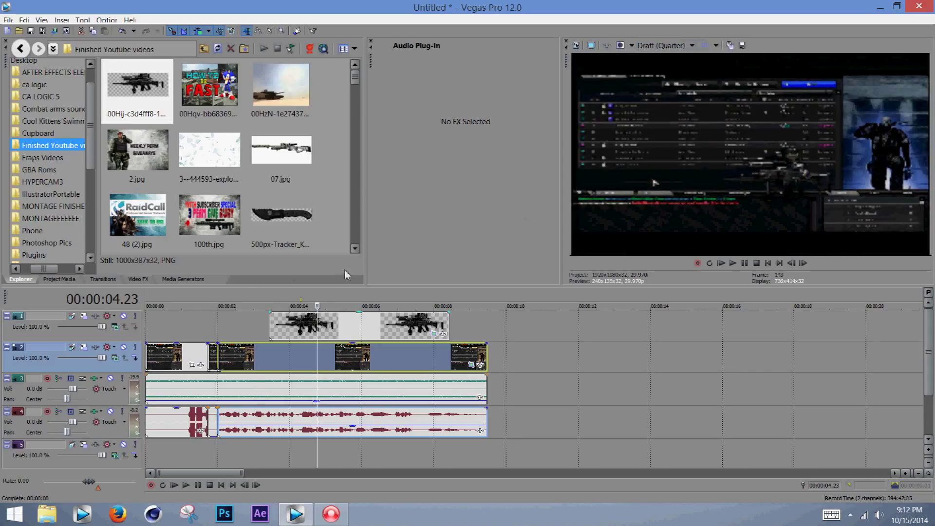
pyautogui.click(257, 297)
pyautogui.click(734, 263)
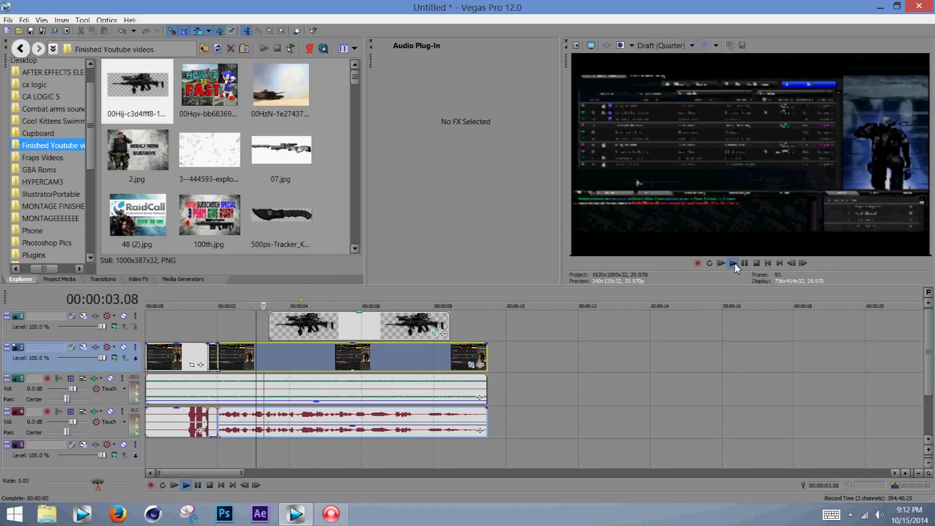
pyautogui.click(744, 263)
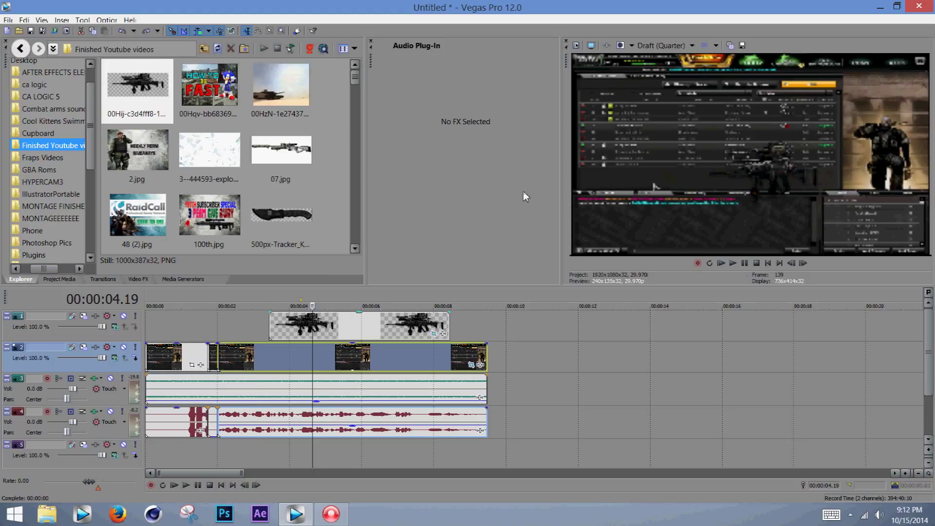
# - Scrub the gameplay clip to 00:00:04.18 and set the preview quality to Best (Full)
pyautogui.click(256, 299)
pyautogui.click(247, 299)
pyautogui.moveTo(236, 299); pyautogui.dragTo(312, 299)
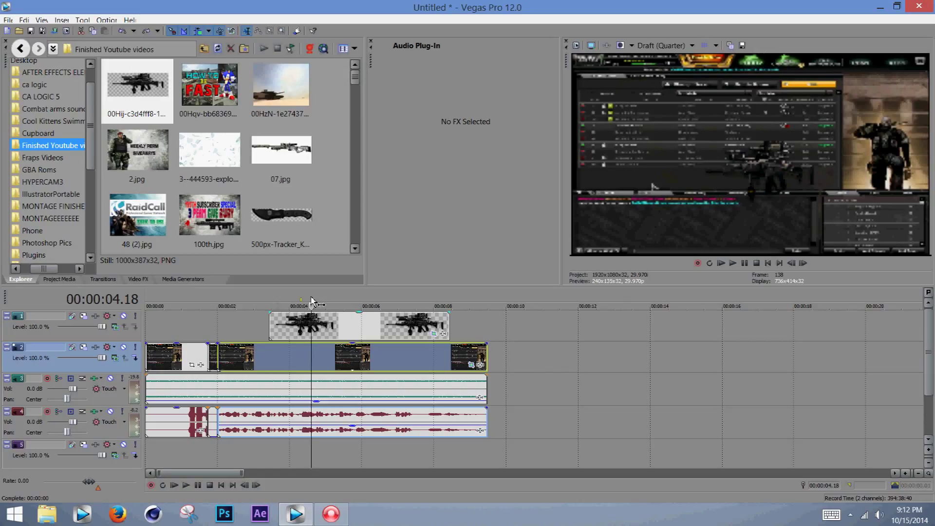
pyautogui.click(656, 45)
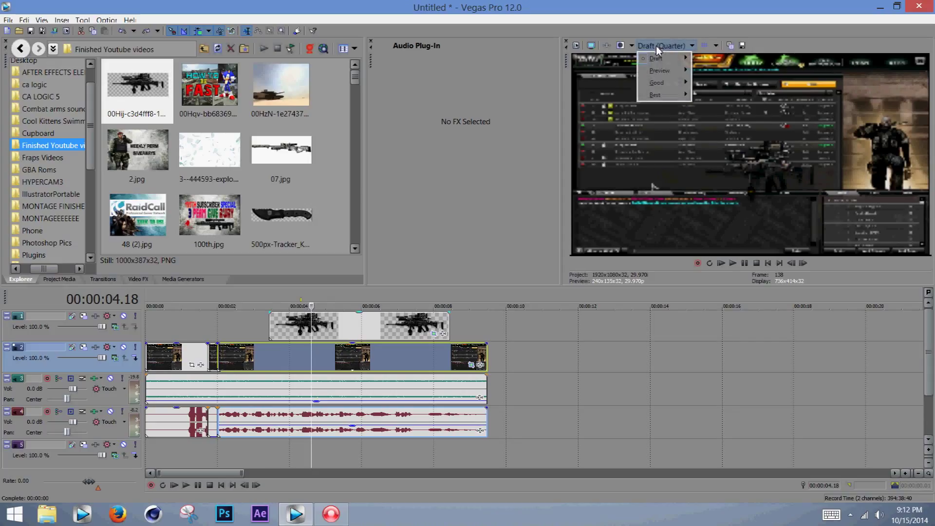
pyautogui.moveTo(659, 95)
pyautogui.click(622, 106)
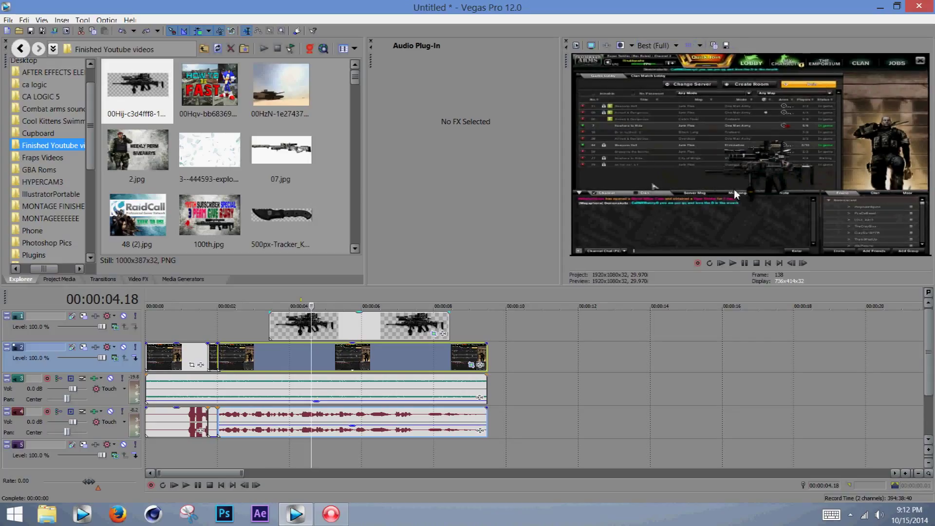